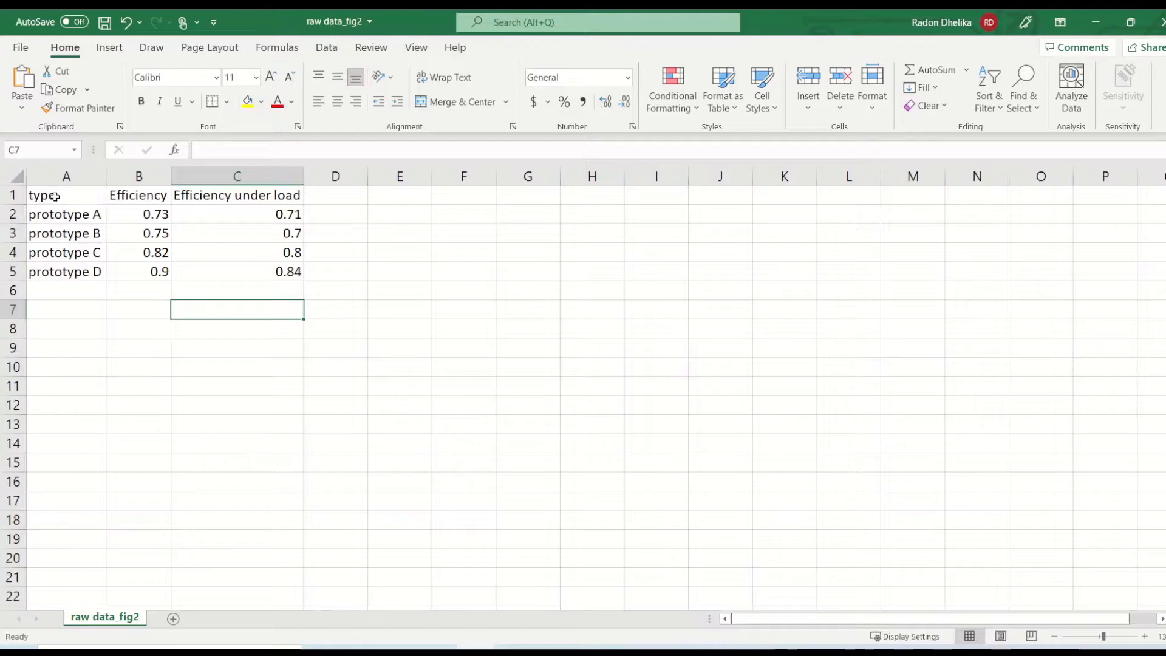
pyautogui.click(48, 217)
pyautogui.moveTo(48, 217); pyautogui.dragTo(224, 271)
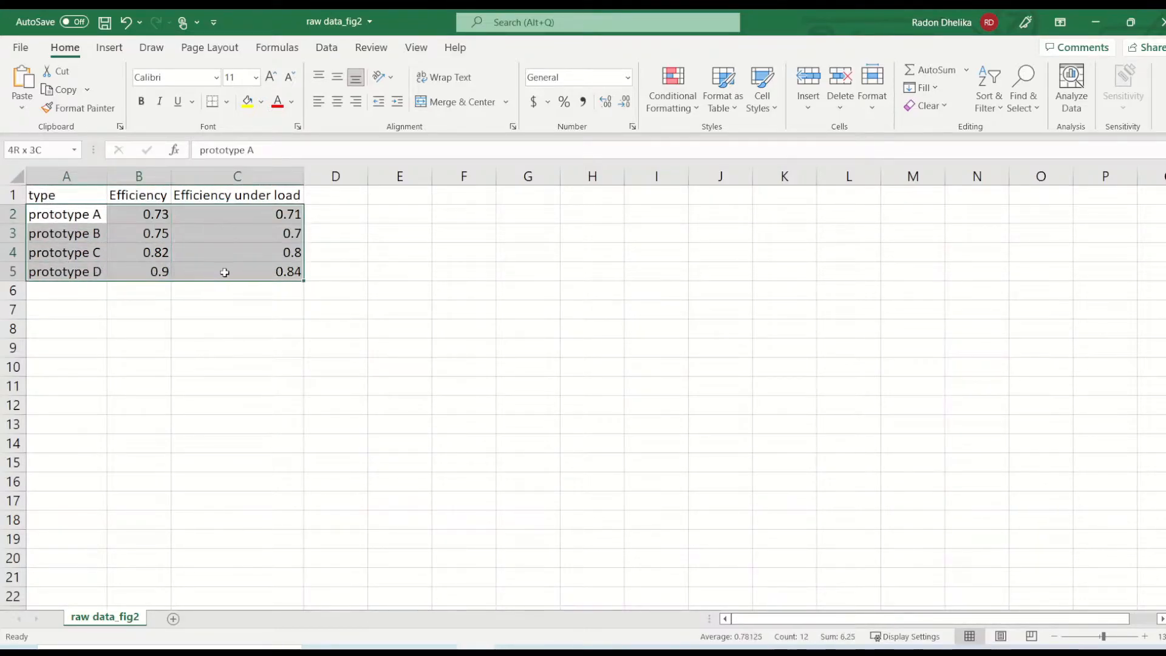
pyautogui.click(220, 303)
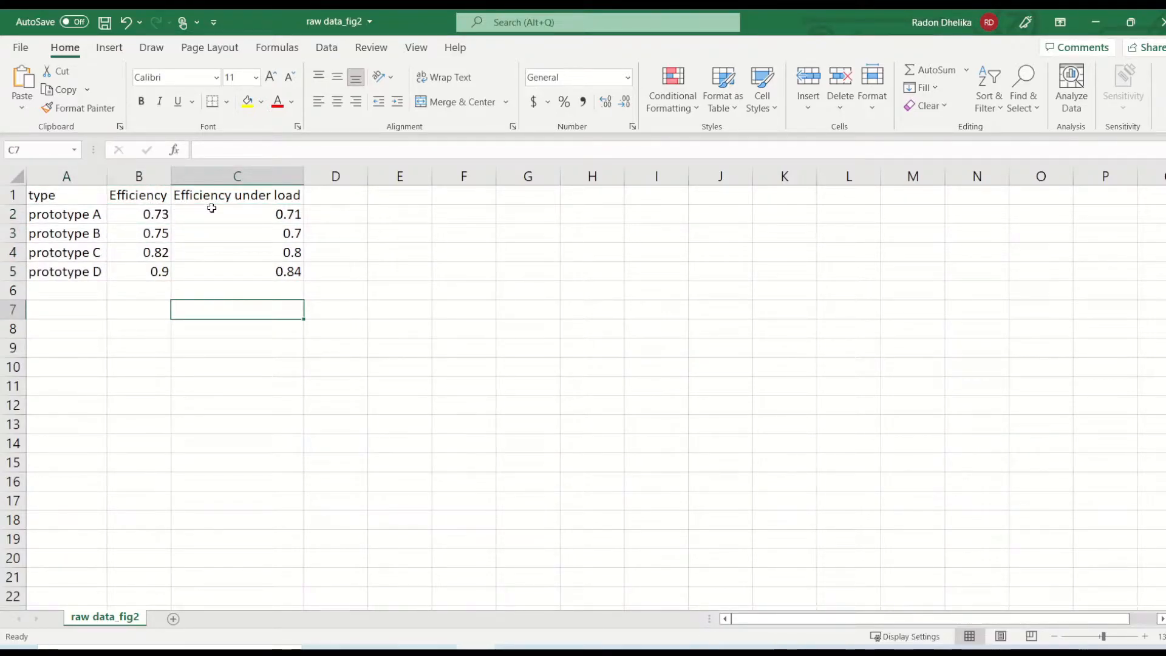
# - Insert a 2-D clustered column chart from the prototype efficiency data in A1:C5, reposition it, and delete it
pyautogui.moveTo(76, 194); pyautogui.dragTo(253, 268)
pyautogui.click(109, 48)
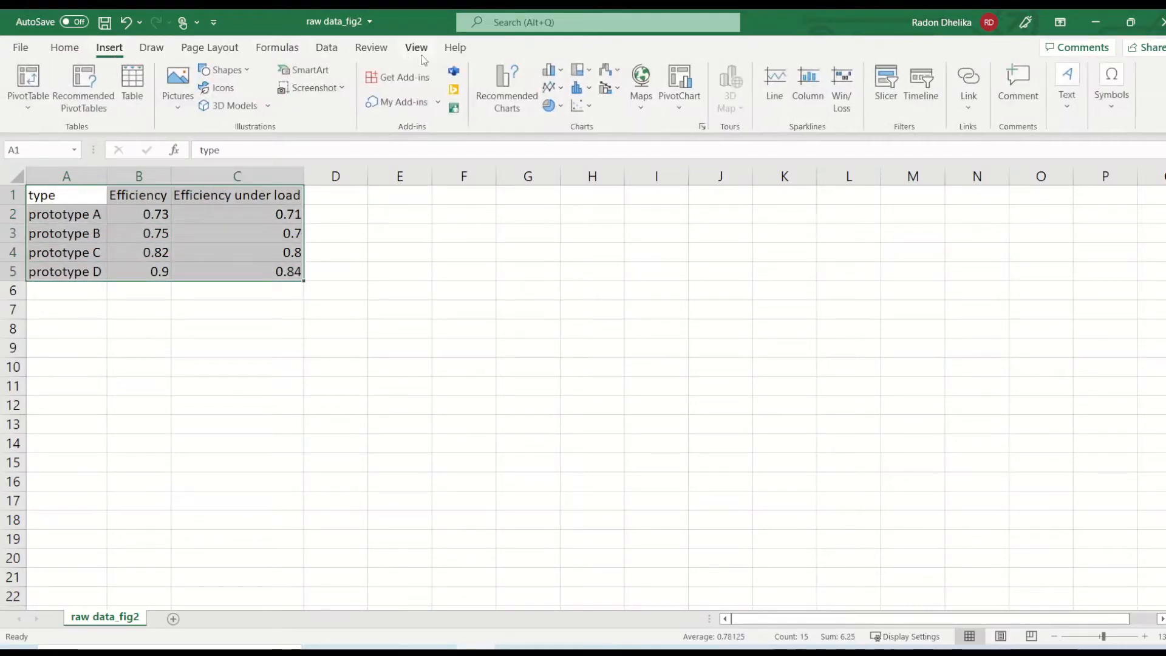
pyautogui.click(563, 74)
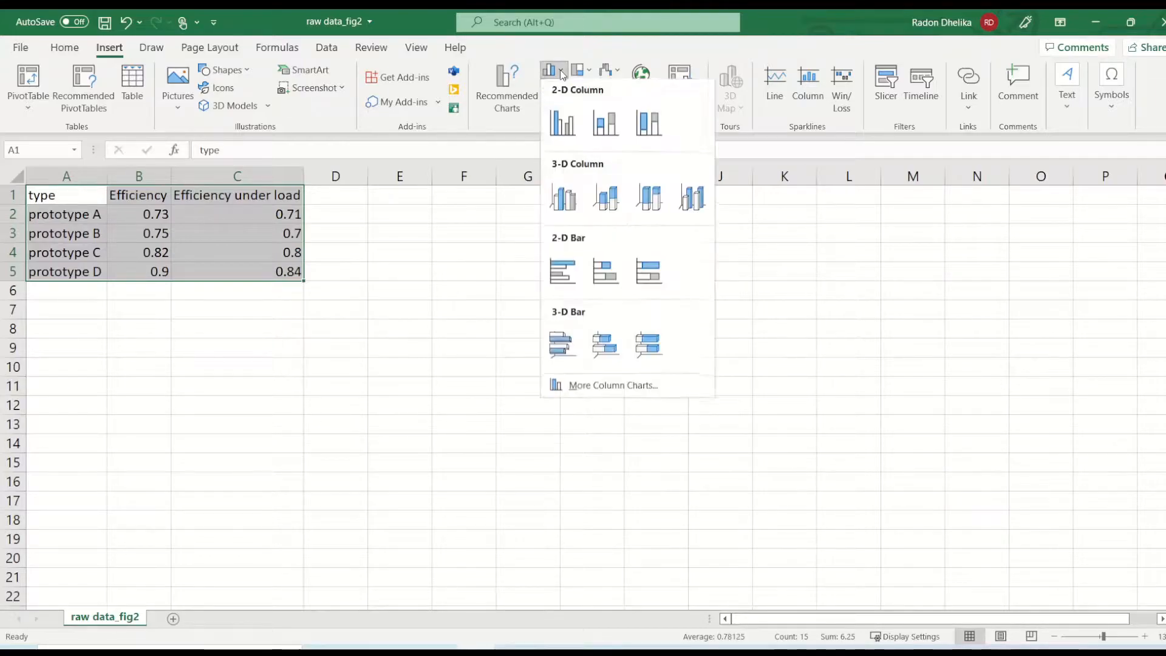
pyautogui.click(564, 123)
pyautogui.moveTo(479, 249); pyautogui.dragTo(451, 212)
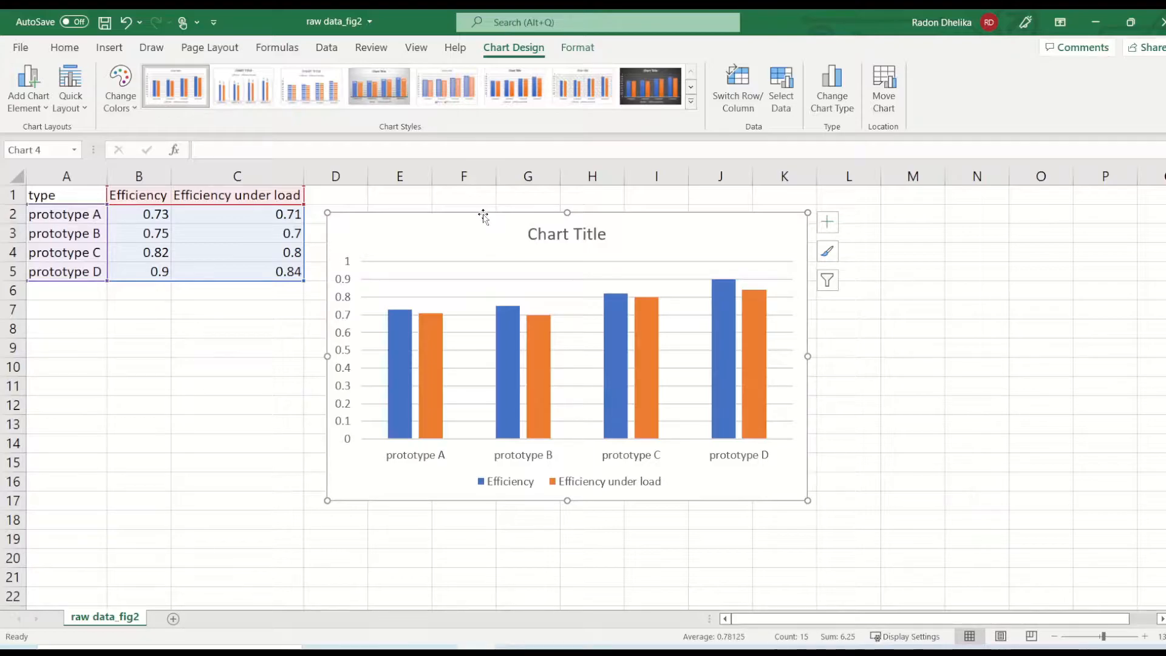
pyautogui.press('Delete')
pyautogui.click(418, 239)
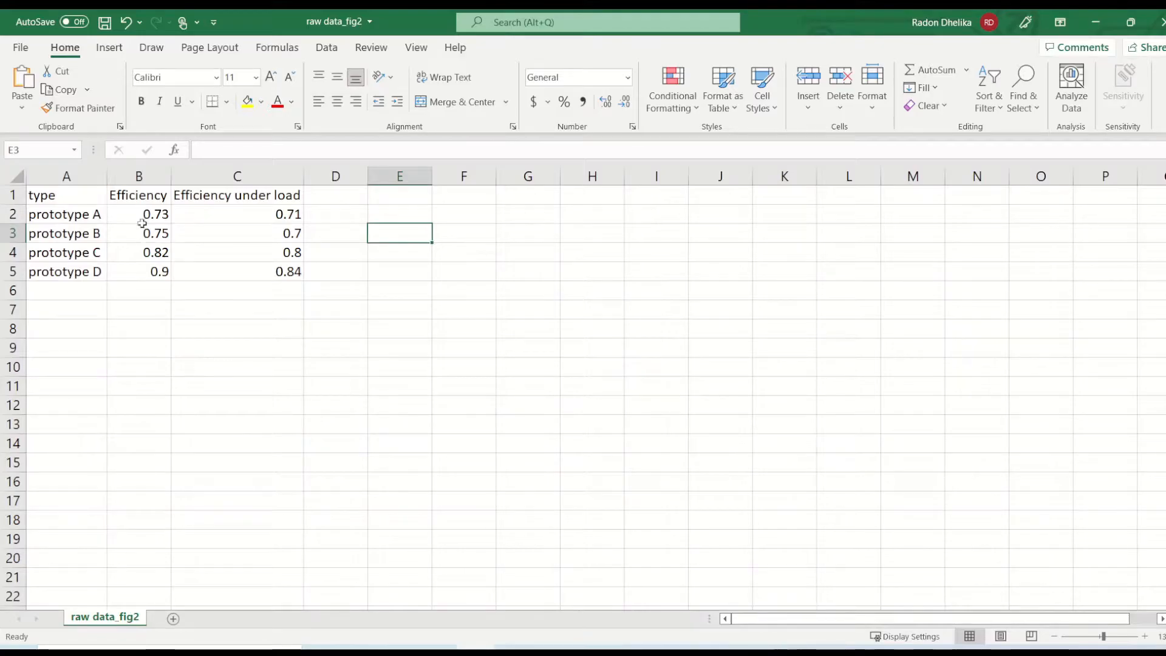
# - Check the file name, folder and file type that the workbook would be saved with, without saving it
pyautogui.click(31, 52)
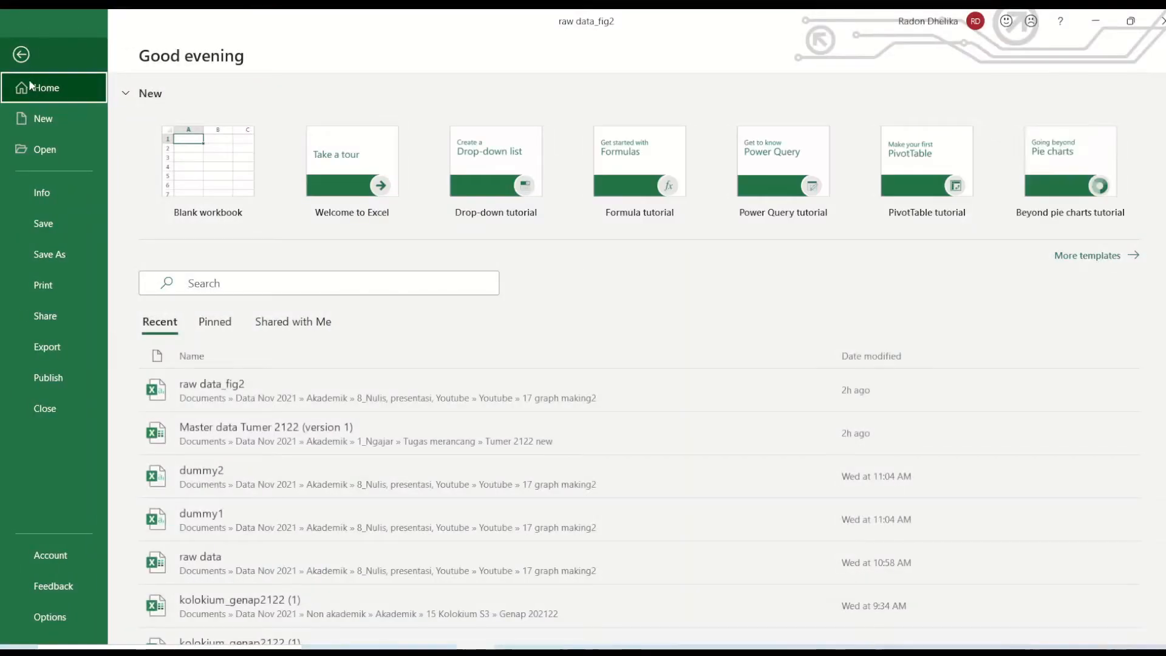
pyautogui.click(54, 252)
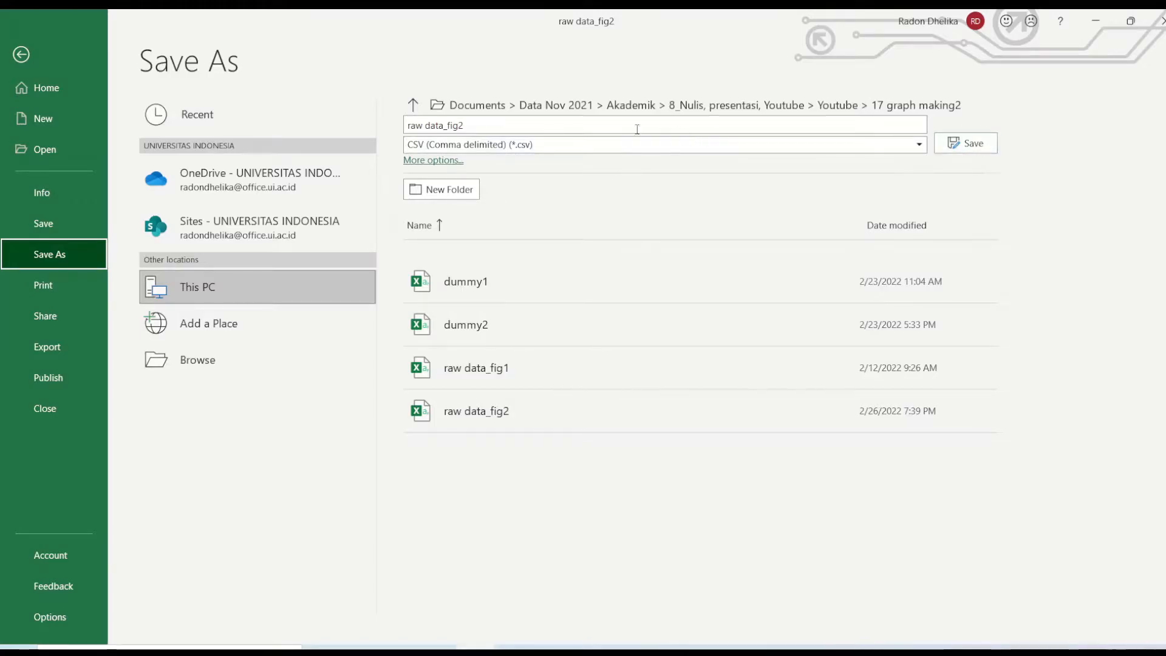
pyautogui.click(22, 55)
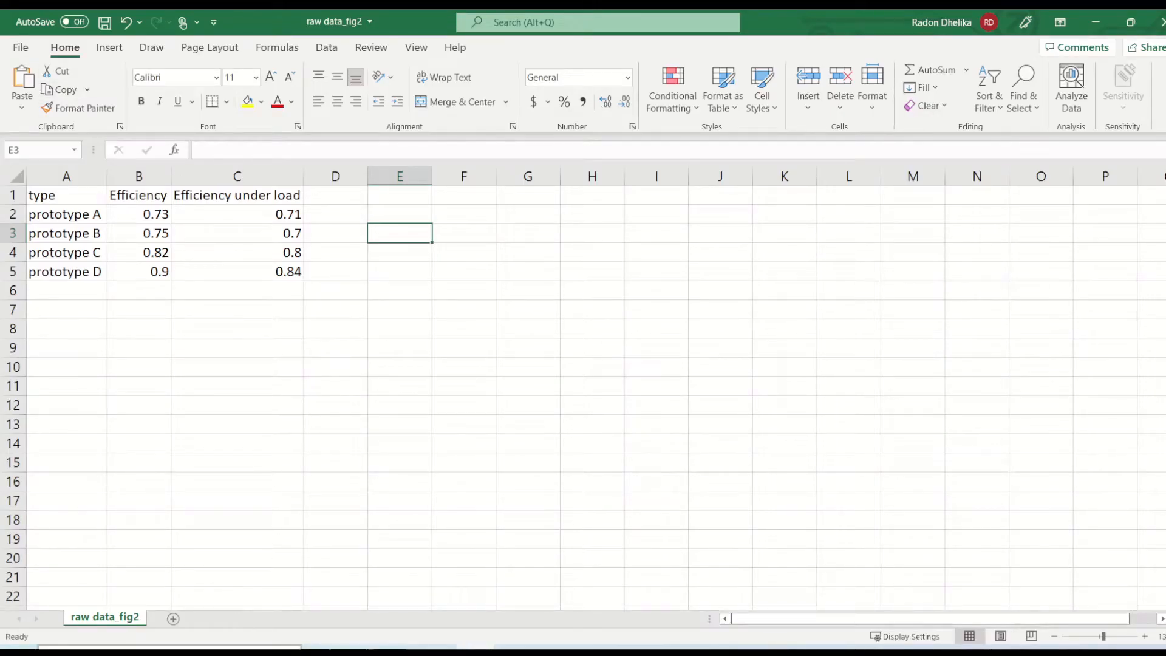
# - Launch Veusz and maximize its window
pyautogui.press('super')
pyautogui.write('vw')
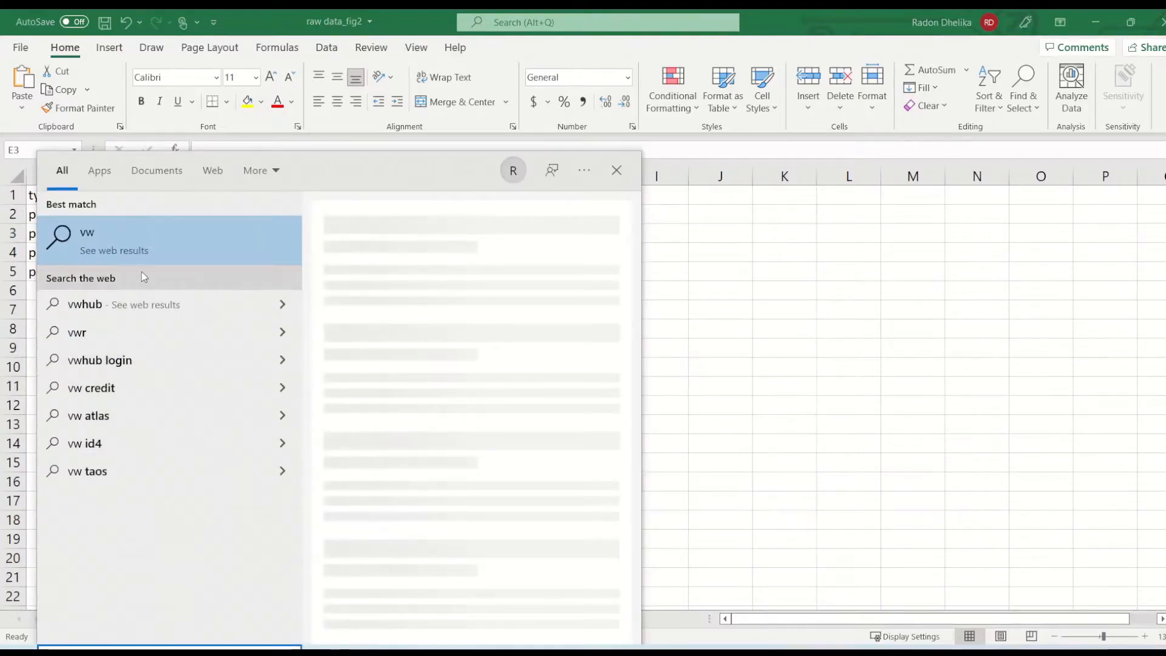
pyautogui.press('BackSpace')
pyautogui.write('e')
pyautogui.click(113, 235)
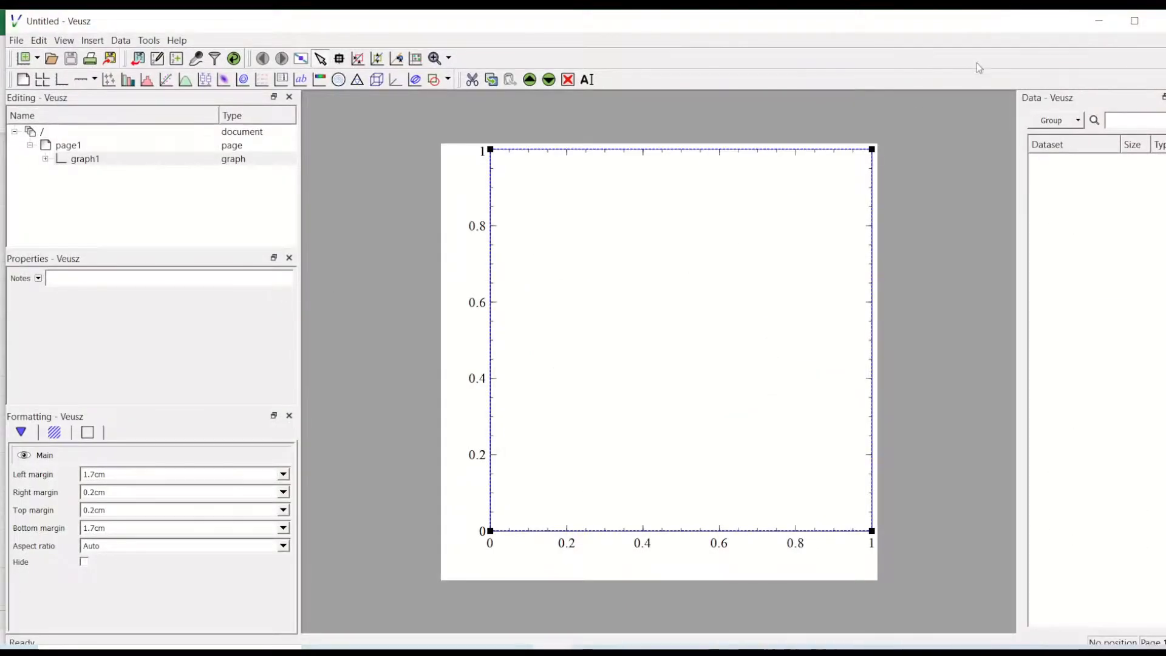
pyautogui.click(1137, 23)
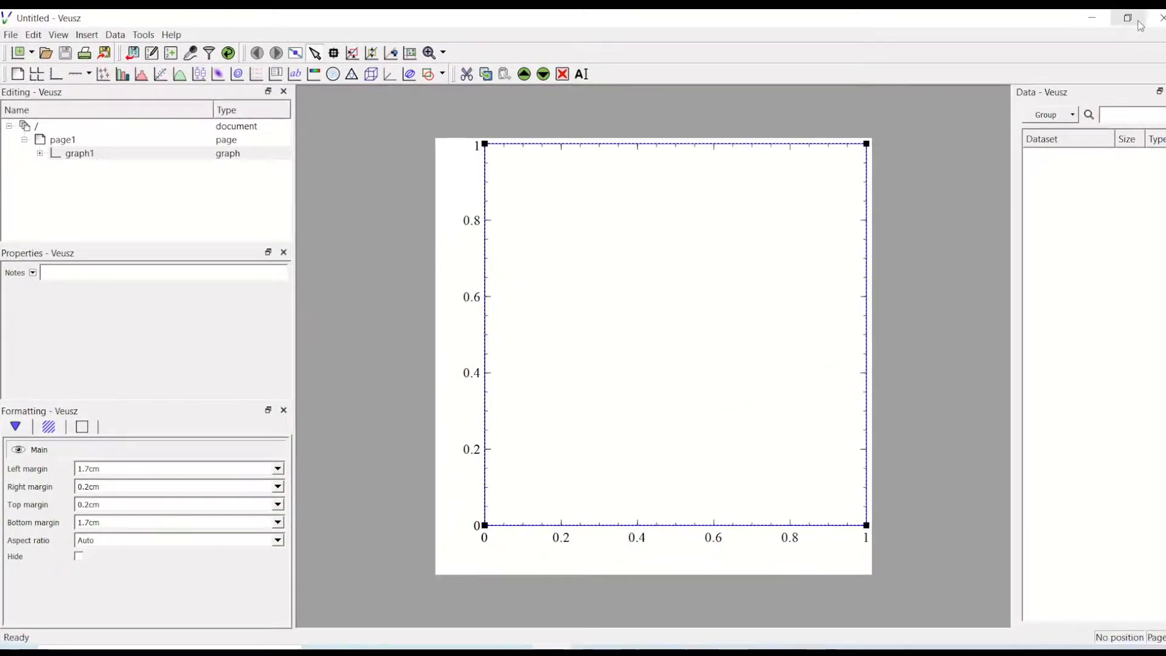
# - Import the datasets from raw data_fig2.csv as CSV data, keeping them linked to the file
pyautogui.click(133, 54)
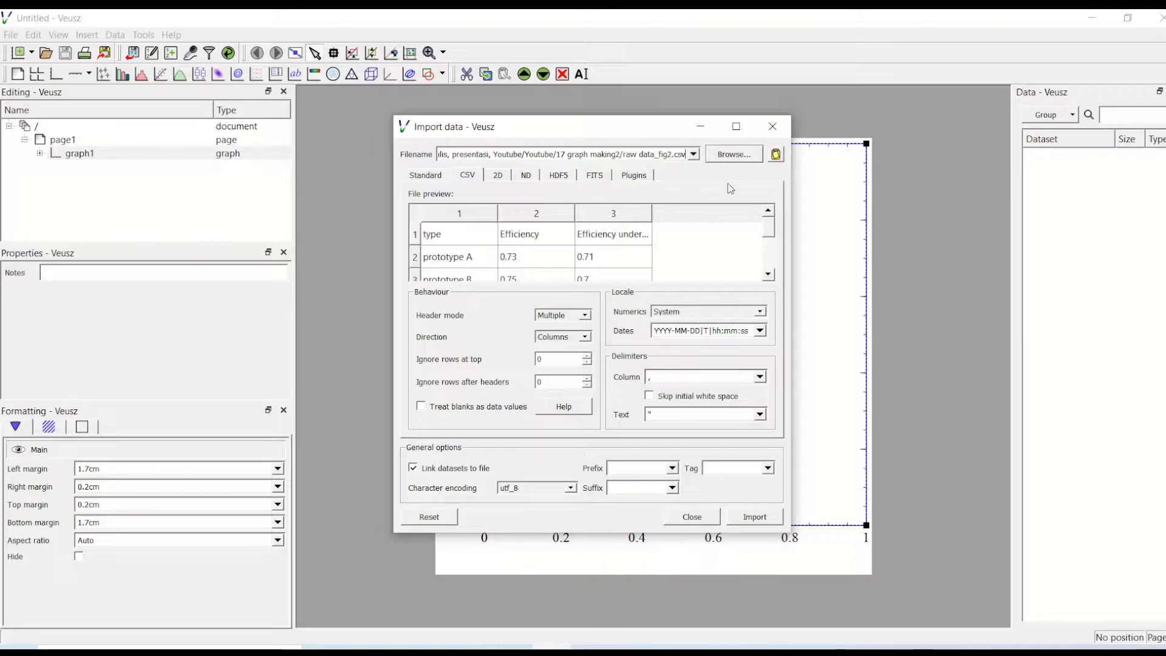
pyautogui.click(759, 518)
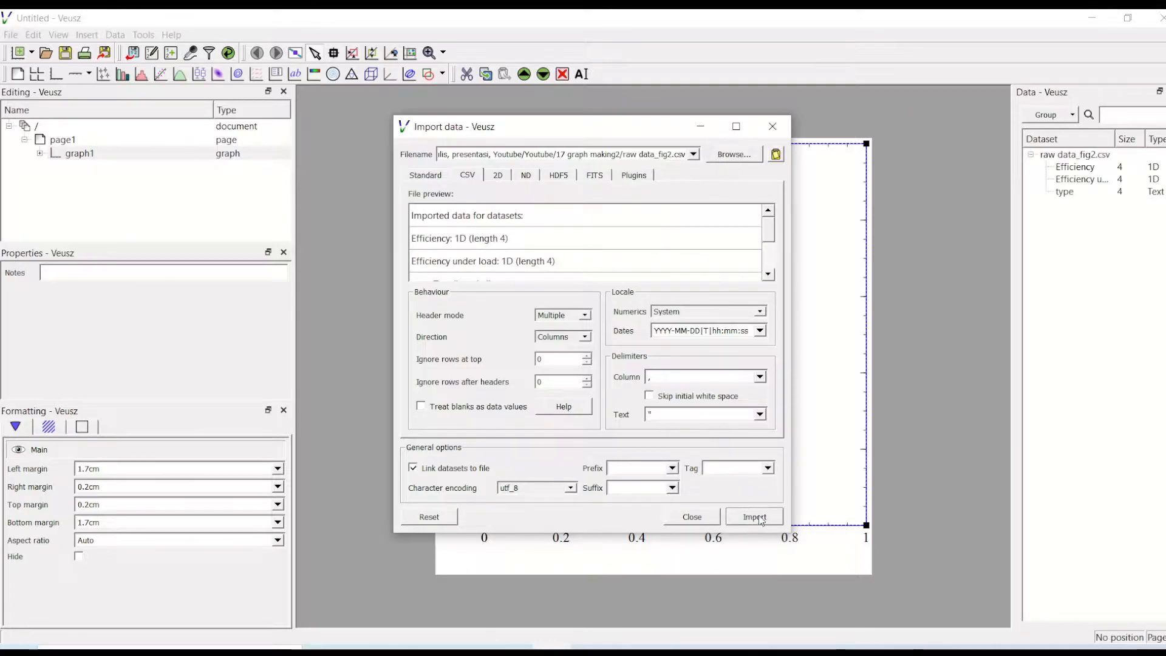
pyautogui.click(692, 518)
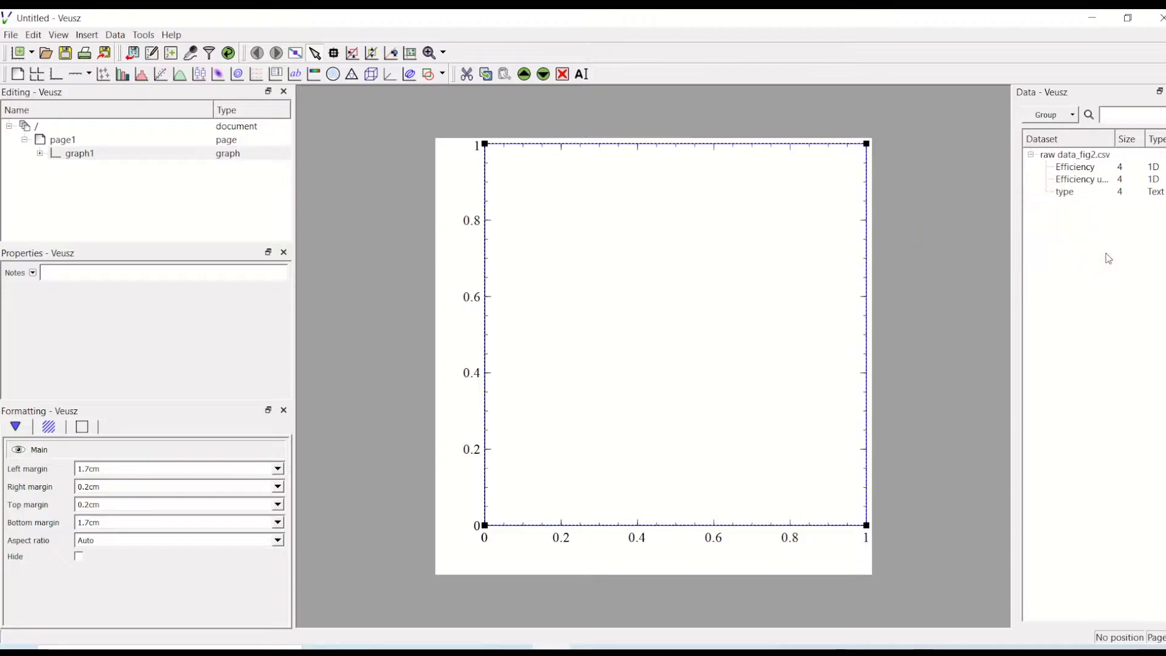
# - Examine the imported Efficiency, Efficiency under load and type datasets and their data types
pyautogui.click(1082, 172)
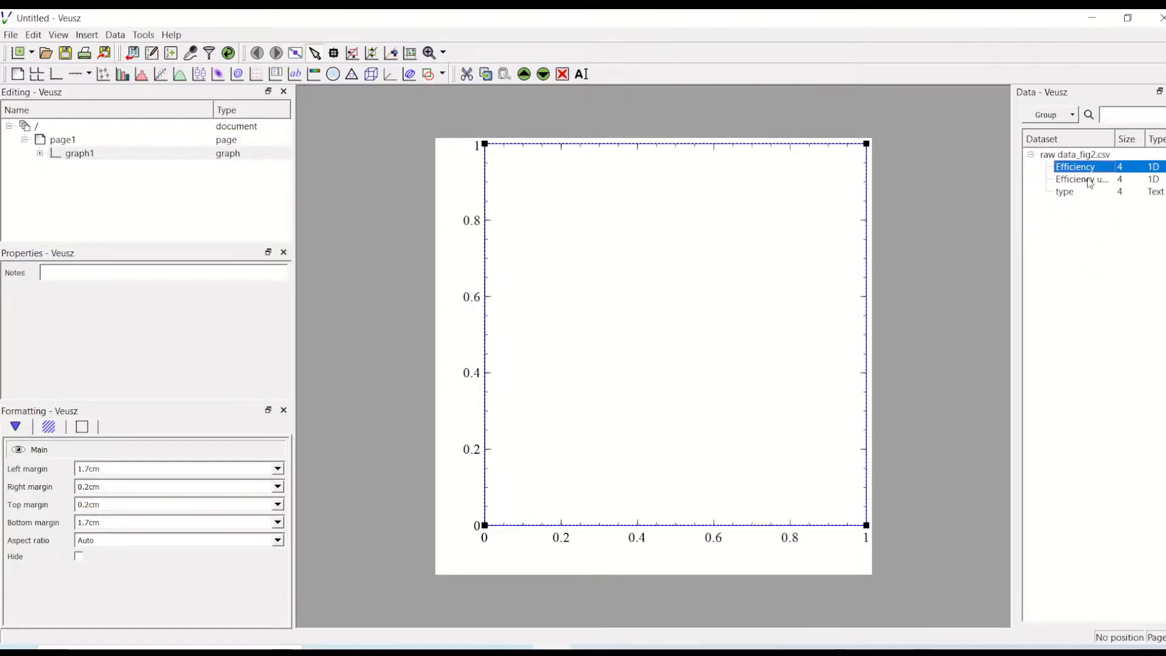
pyautogui.click(1091, 181)
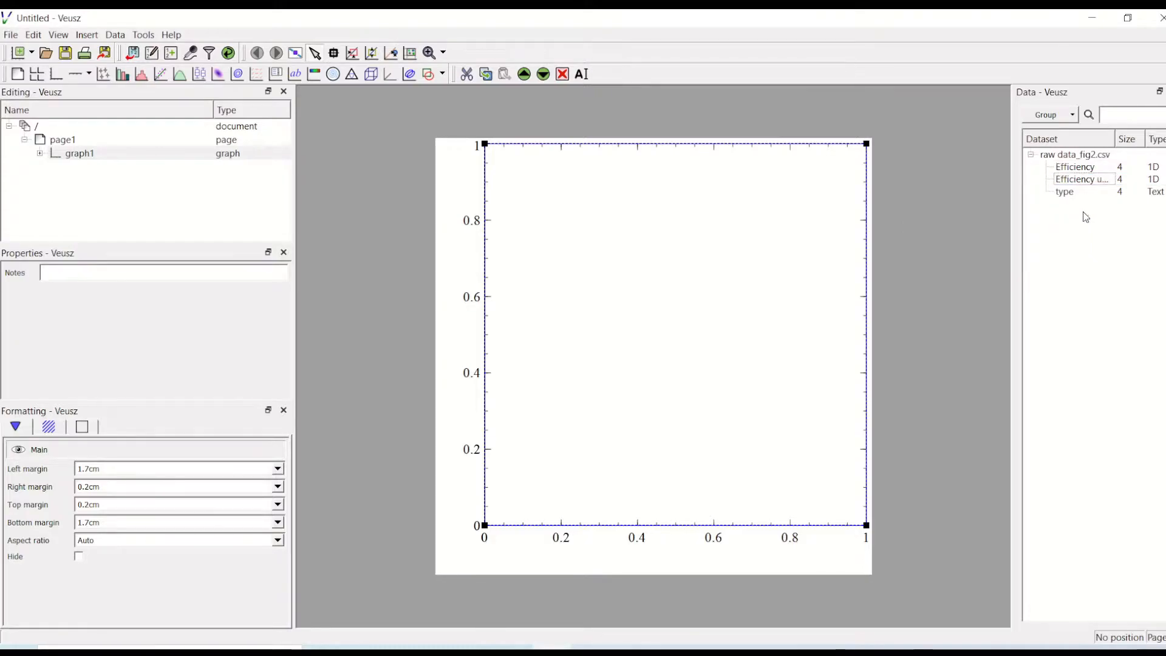
pyautogui.click(1080, 197)
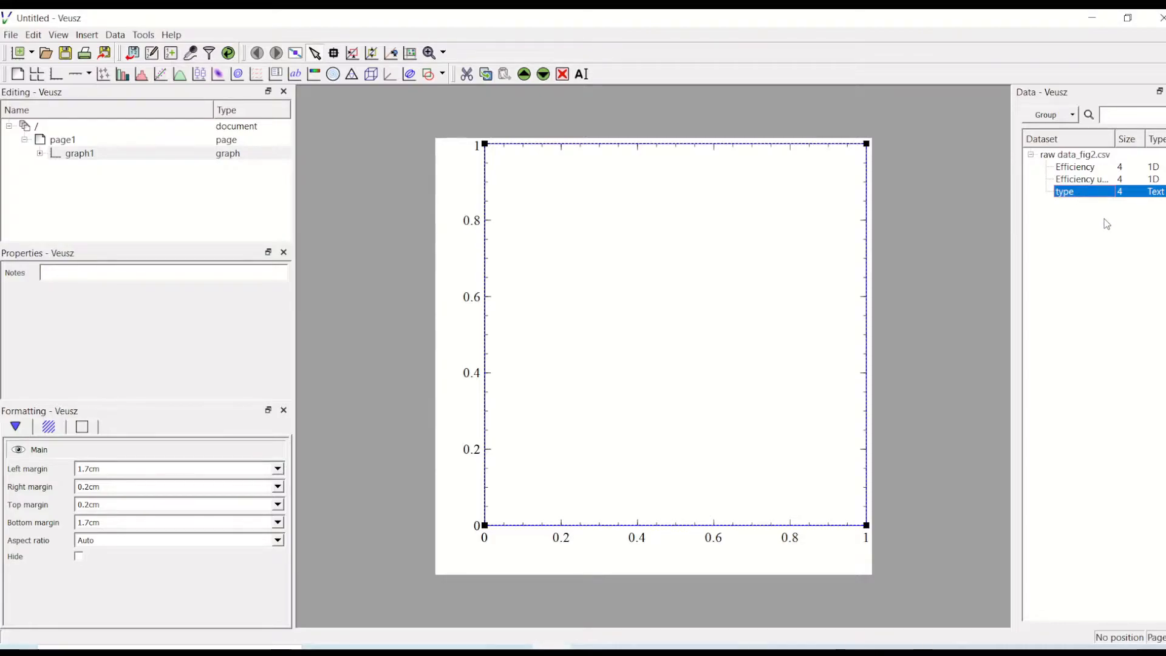
pyautogui.click(1149, 203)
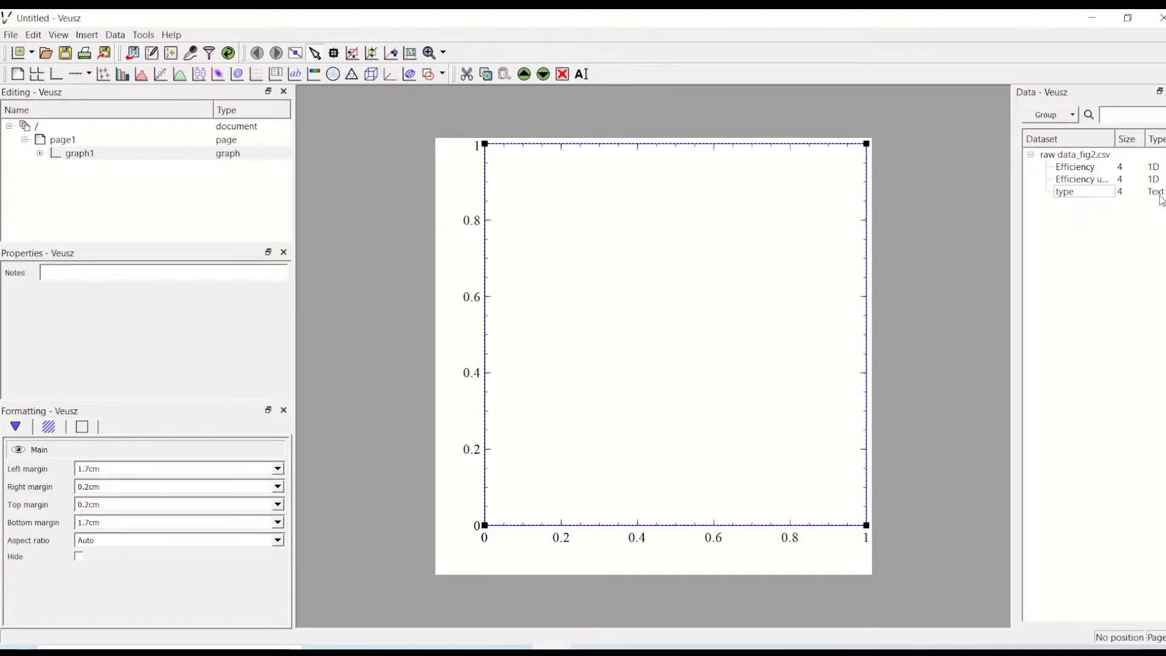
pyautogui.click(1161, 197)
pyautogui.click(1109, 269)
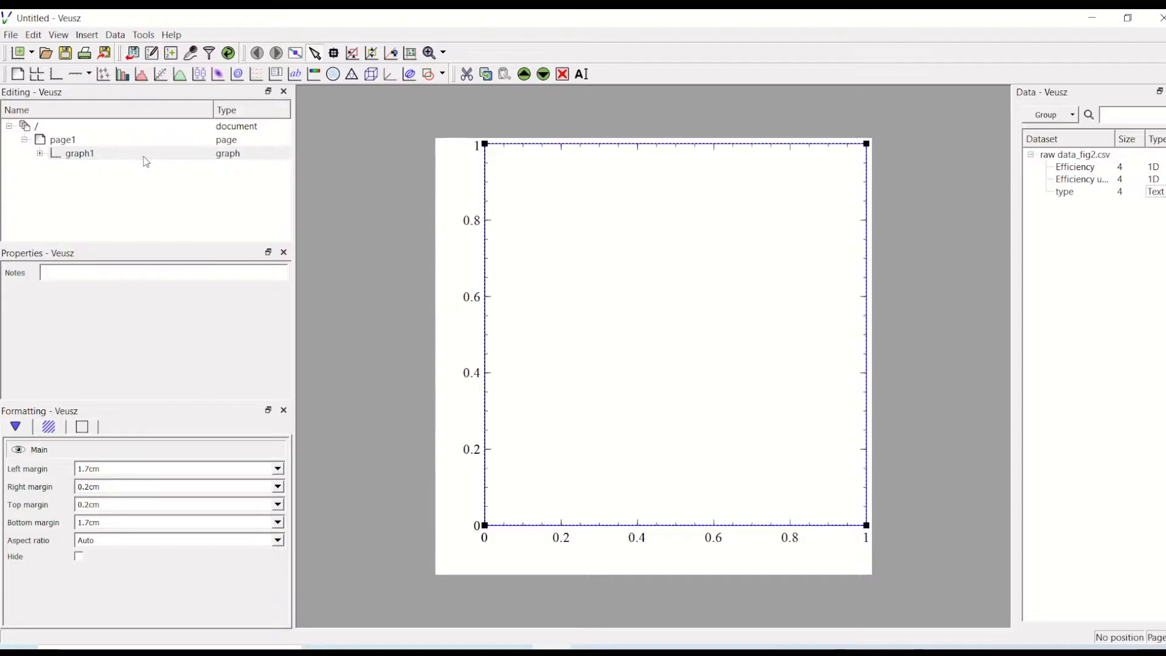
# - Add a bar plot to graph1 with Efficiency and Efficiency under load as its two length datasets
pyautogui.click(124, 82)
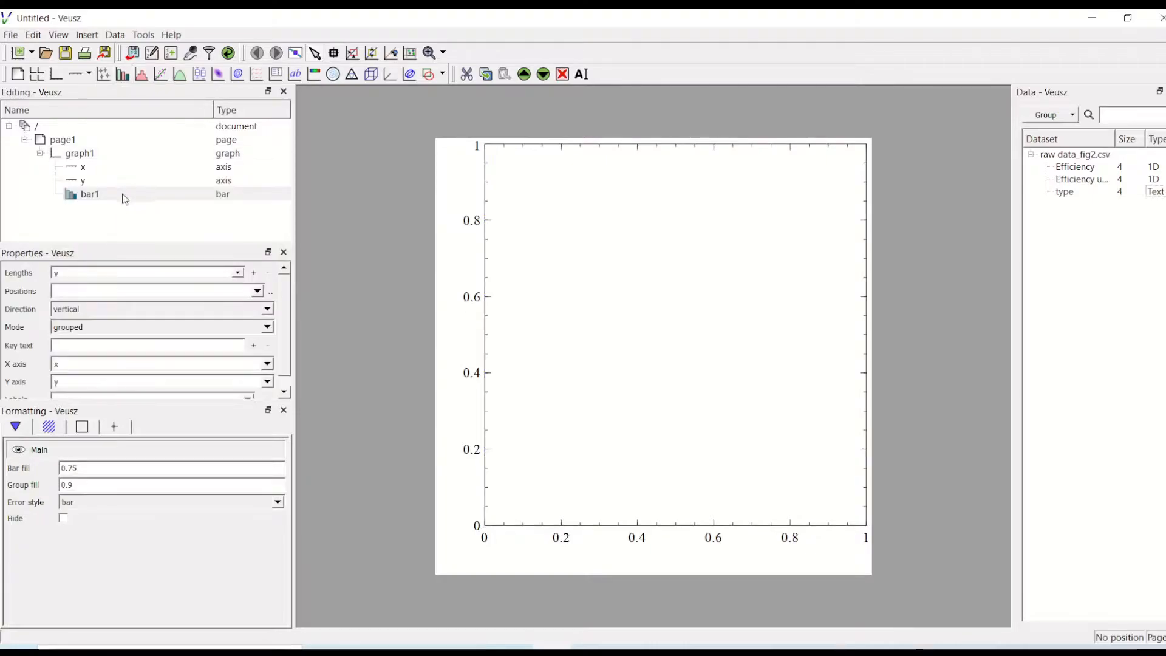
pyautogui.click(238, 274)
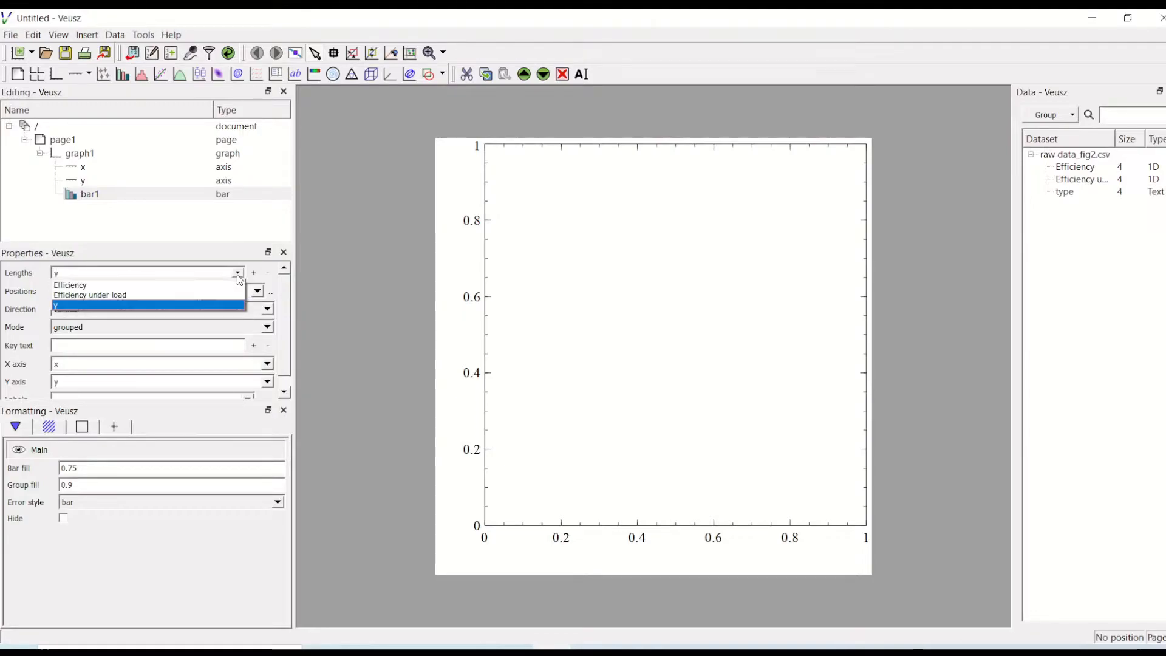
pyautogui.click(151, 289)
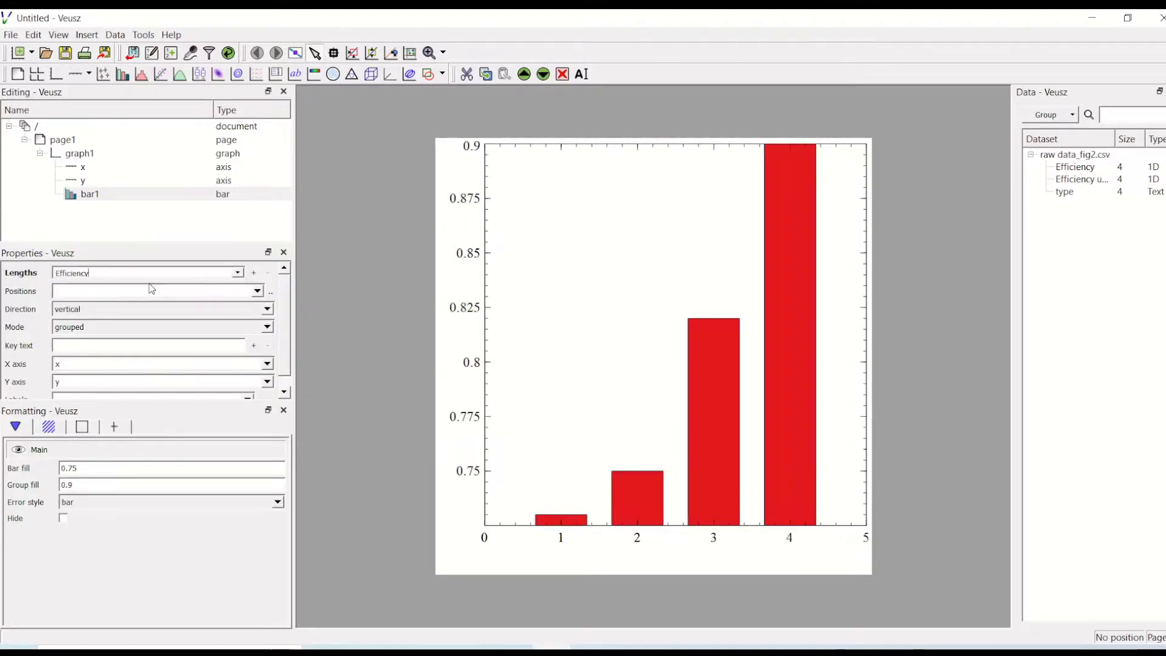
pyautogui.click(254, 273)
pyautogui.click(237, 298)
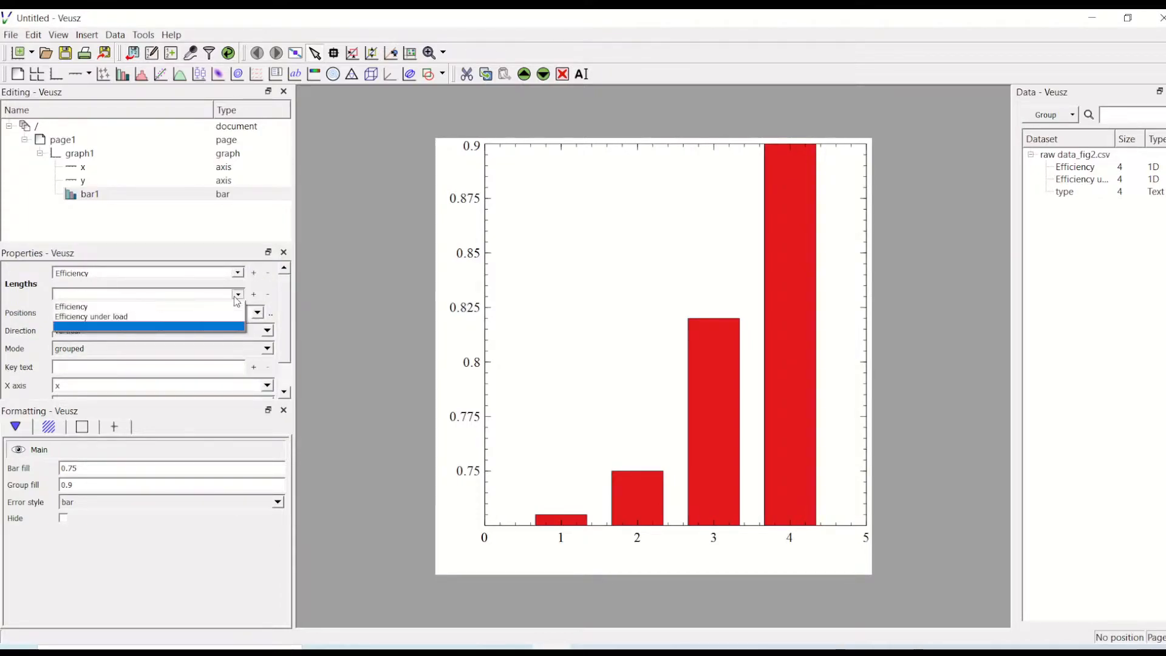
pyautogui.click(157, 315)
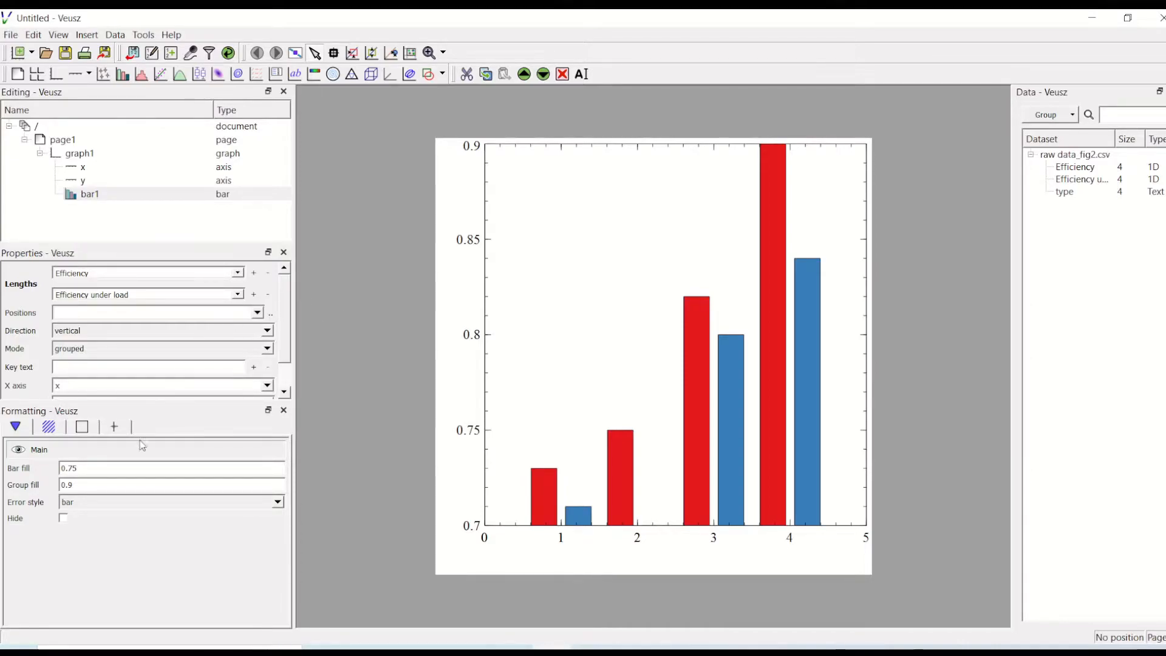
# - Set the bar plot's bar fill to 0.9
pyautogui.click(90, 469)
pyautogui.moveTo(90, 469); pyautogui.dragTo(57, 471)
pyautogui.write('0')
pyautogui.press('Return')
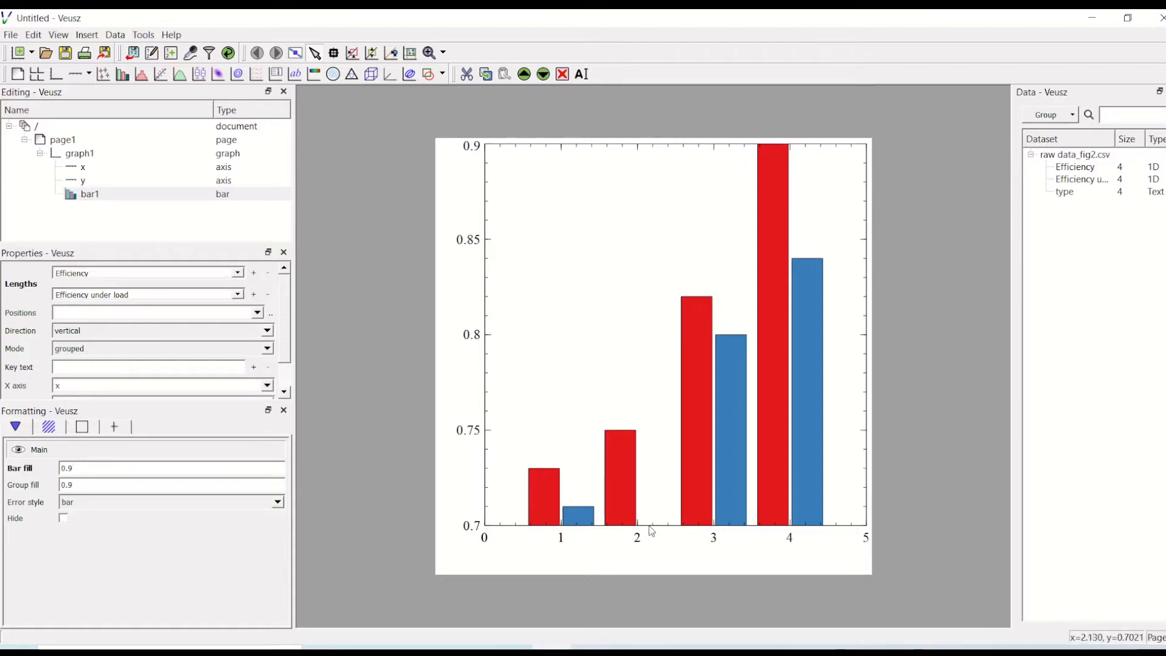
# - Set the minimum of the y axis to 0.6
pyautogui.click(478, 532)
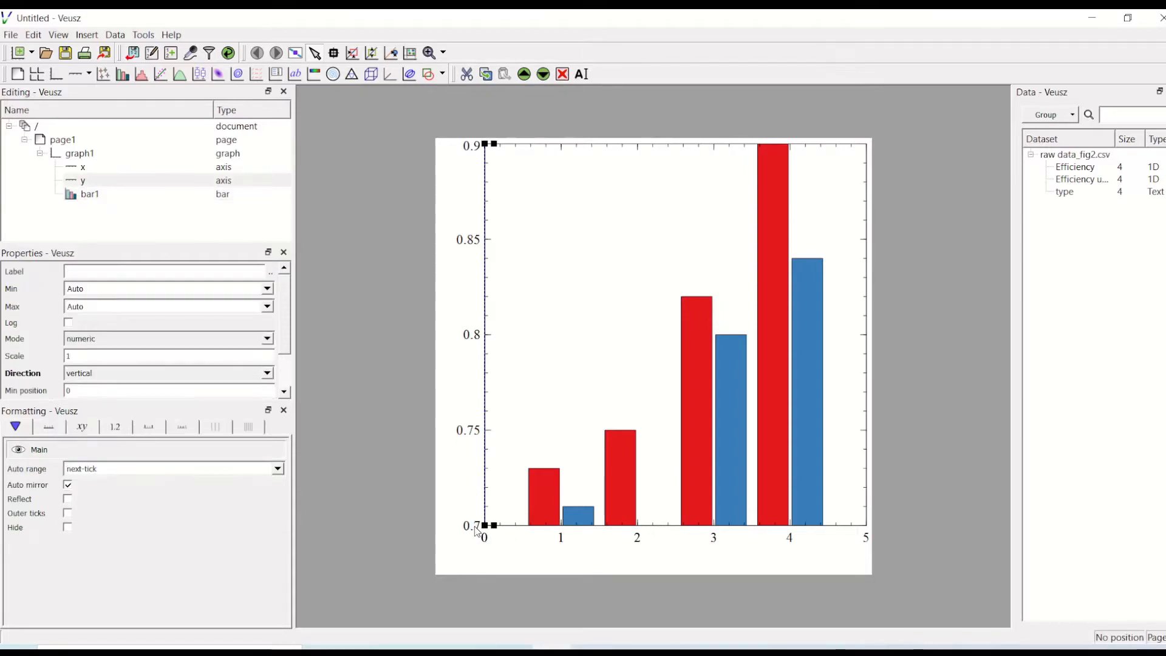
pyautogui.click(449, 507)
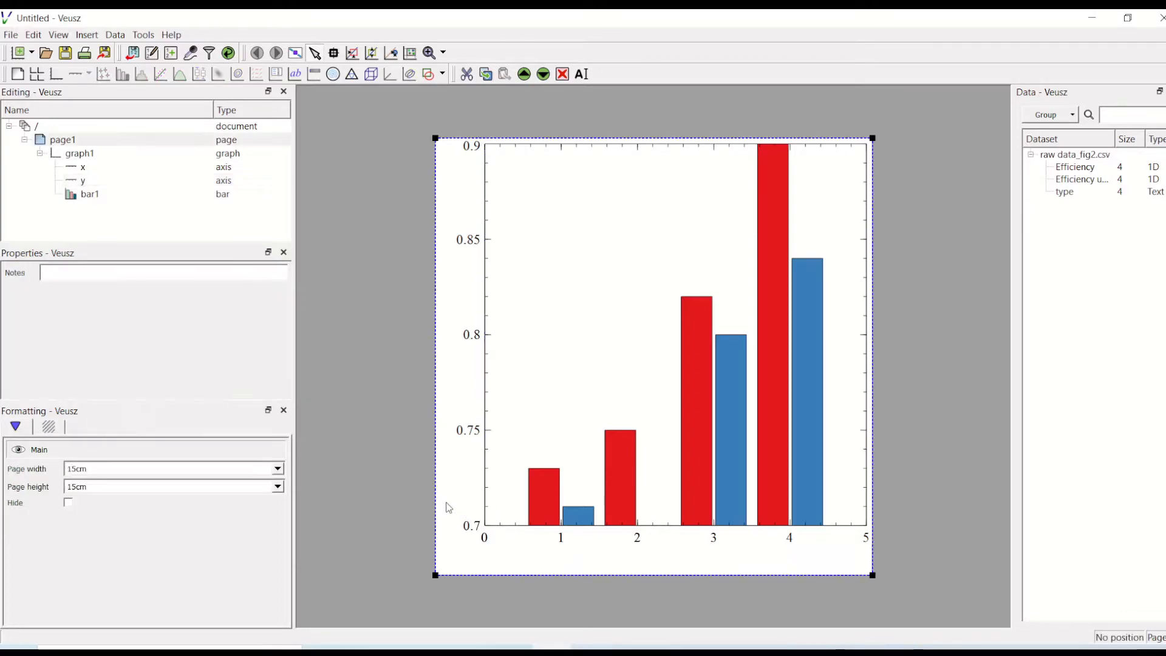
pyautogui.click(477, 533)
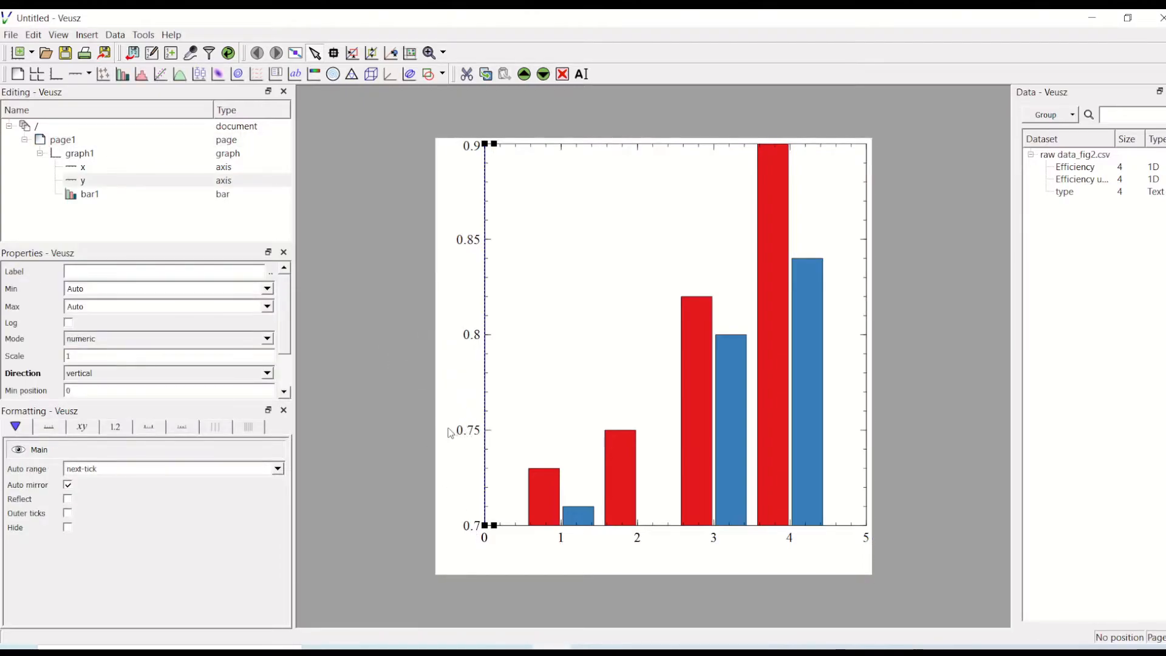
pyautogui.click(82, 183)
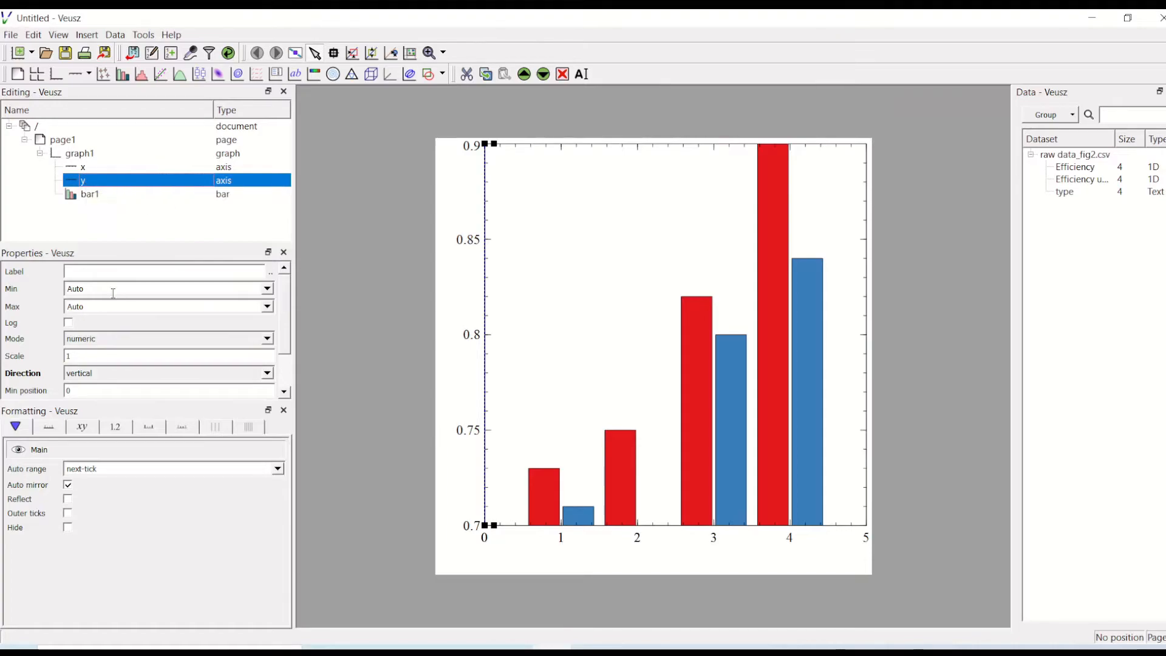
pyautogui.moveTo(91, 288); pyautogui.dragTo(66, 287)
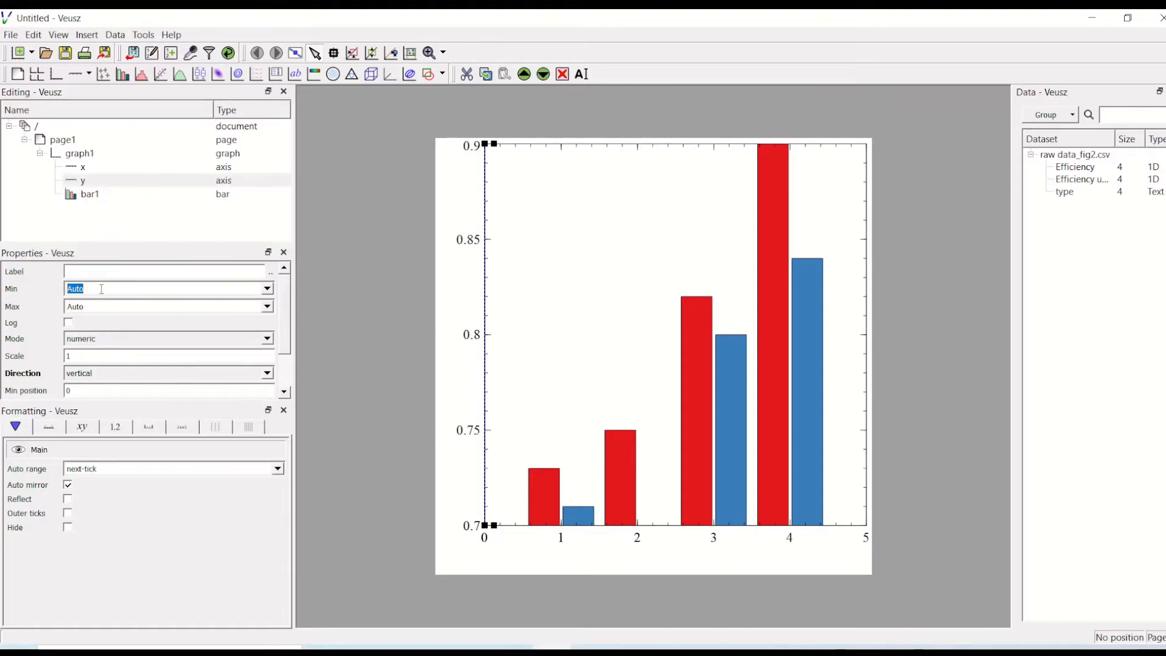
pyautogui.write('0.6')
pyautogui.press('Return')
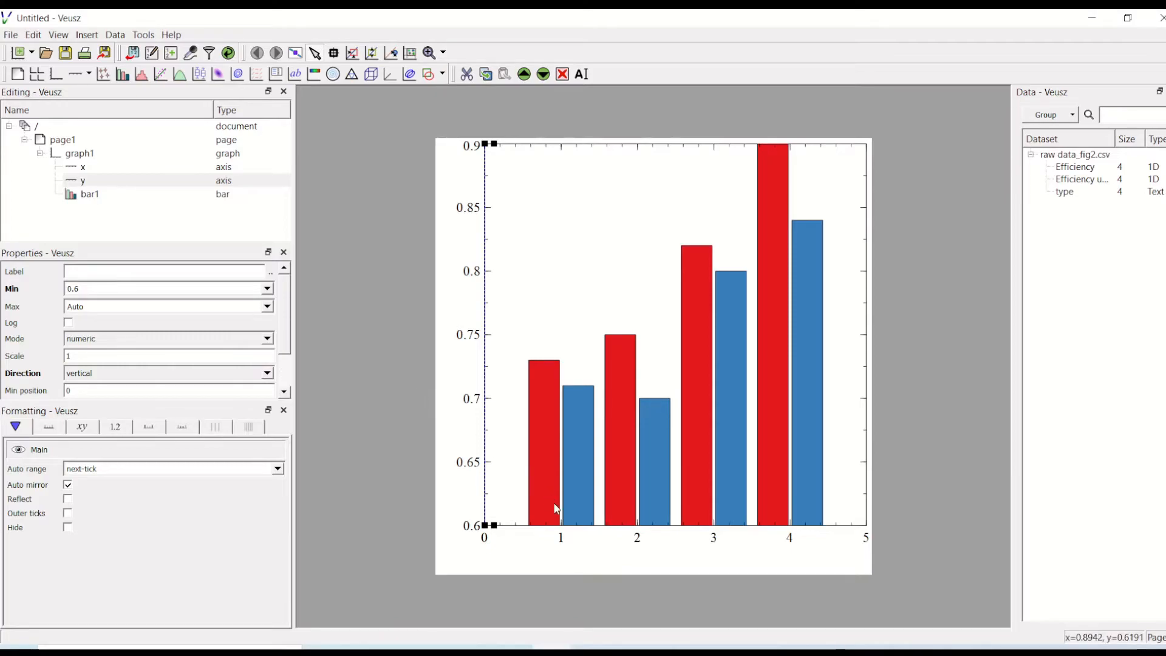
# - Set the bar plot's labels to the type dataset
pyautogui.click(640, 545)
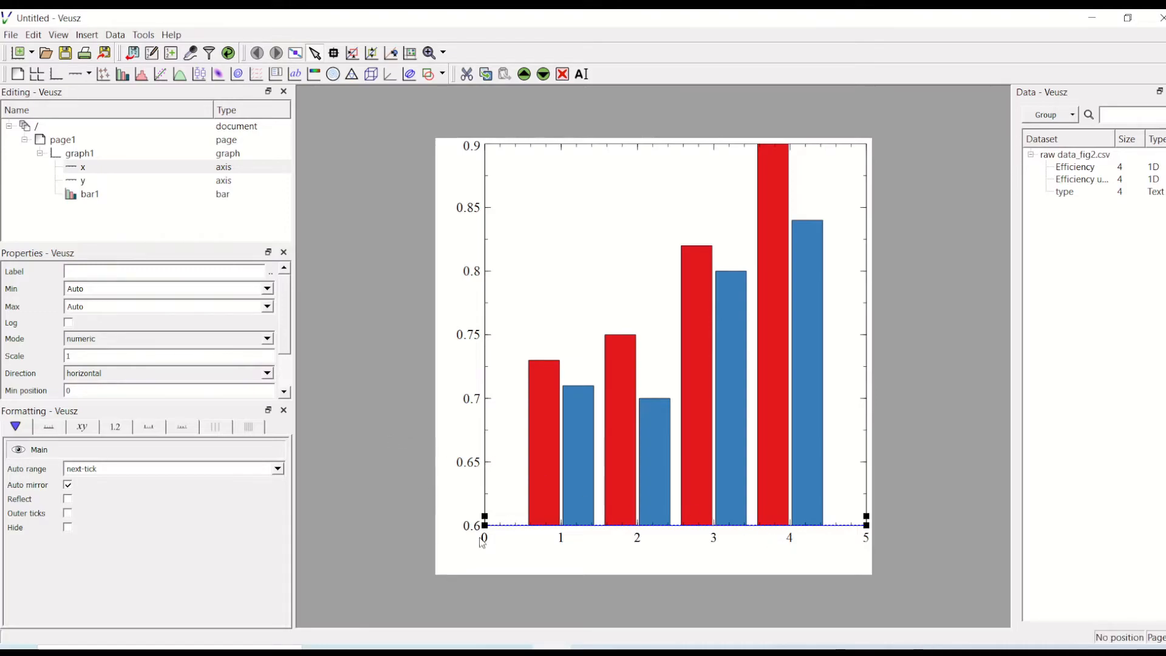
pyautogui.click(96, 196)
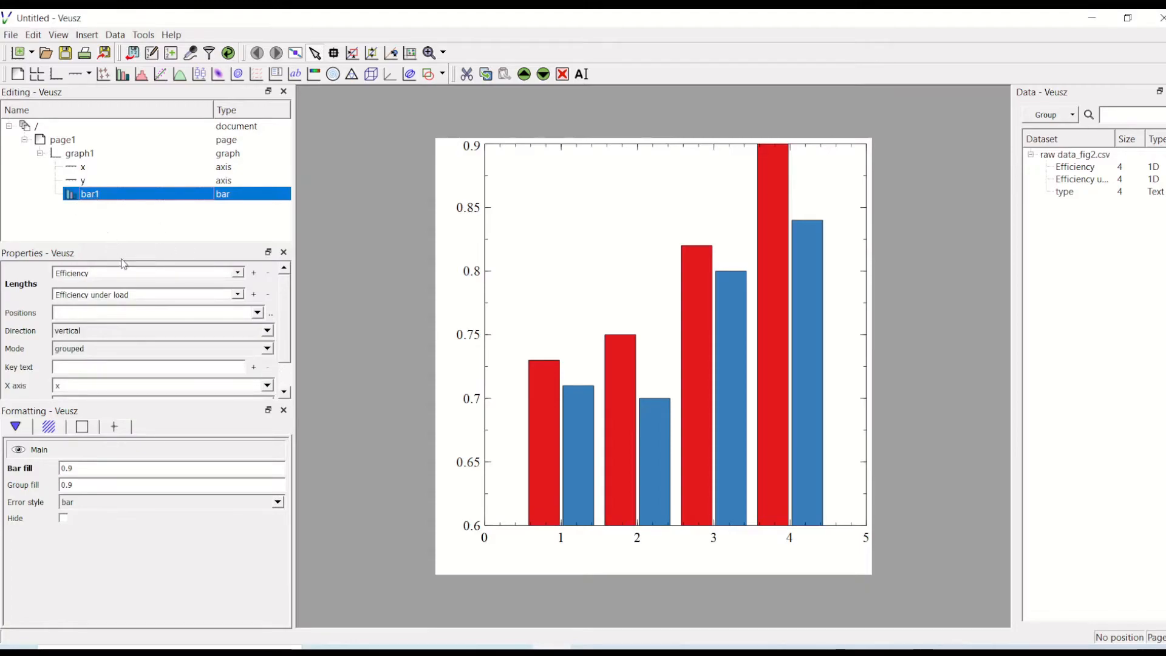
pyautogui.moveTo(288, 338); pyautogui.dragTo(289, 373)
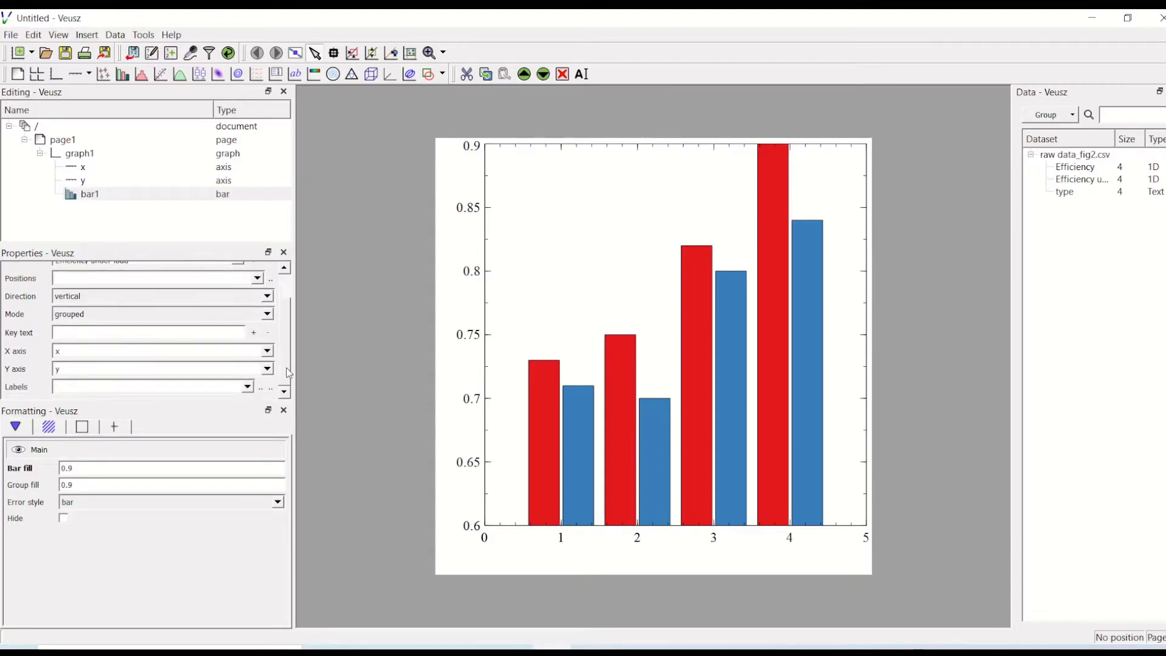
pyautogui.click(248, 387)
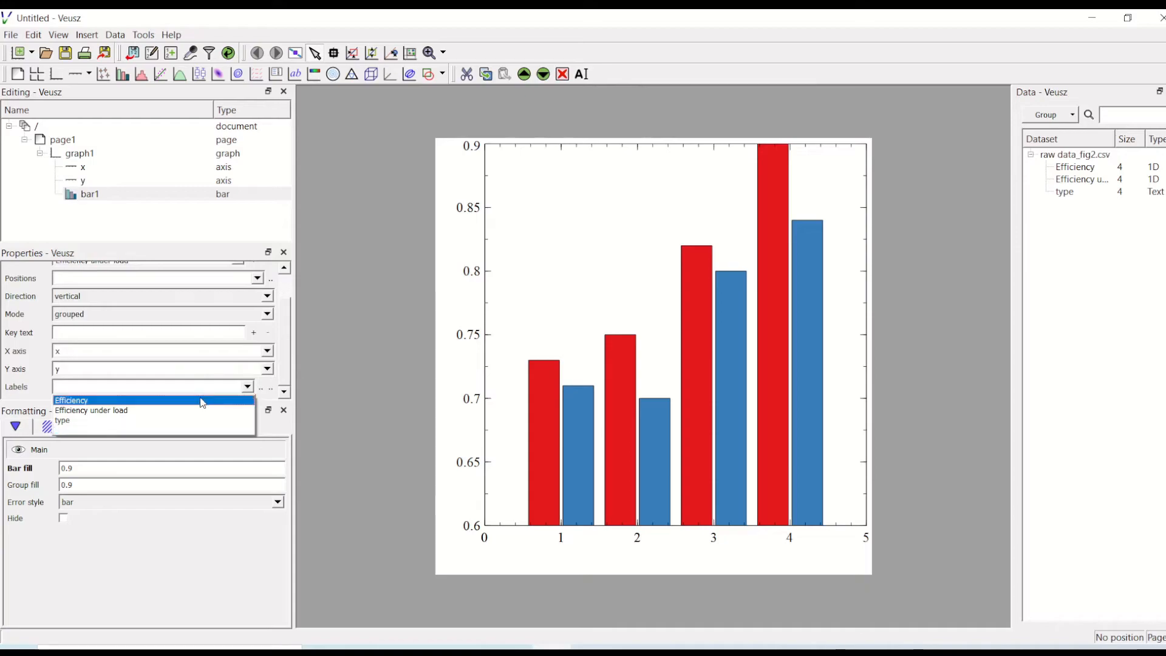
pyautogui.click(199, 421)
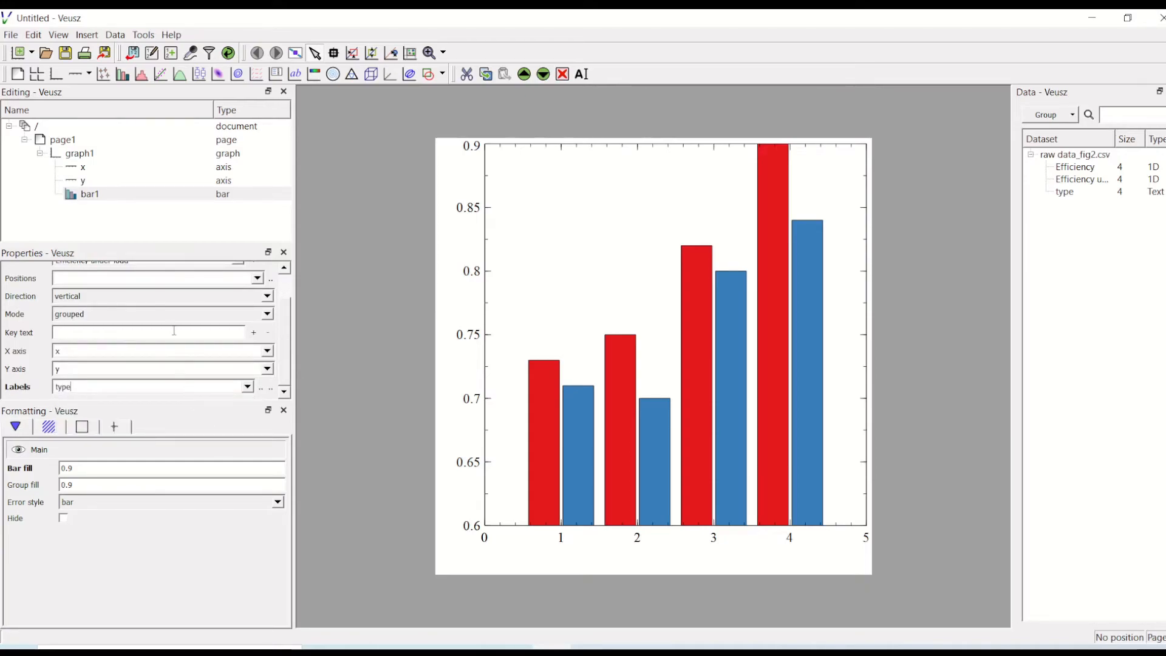
# - Change the x axis mode to labels
pyautogui.click(85, 168)
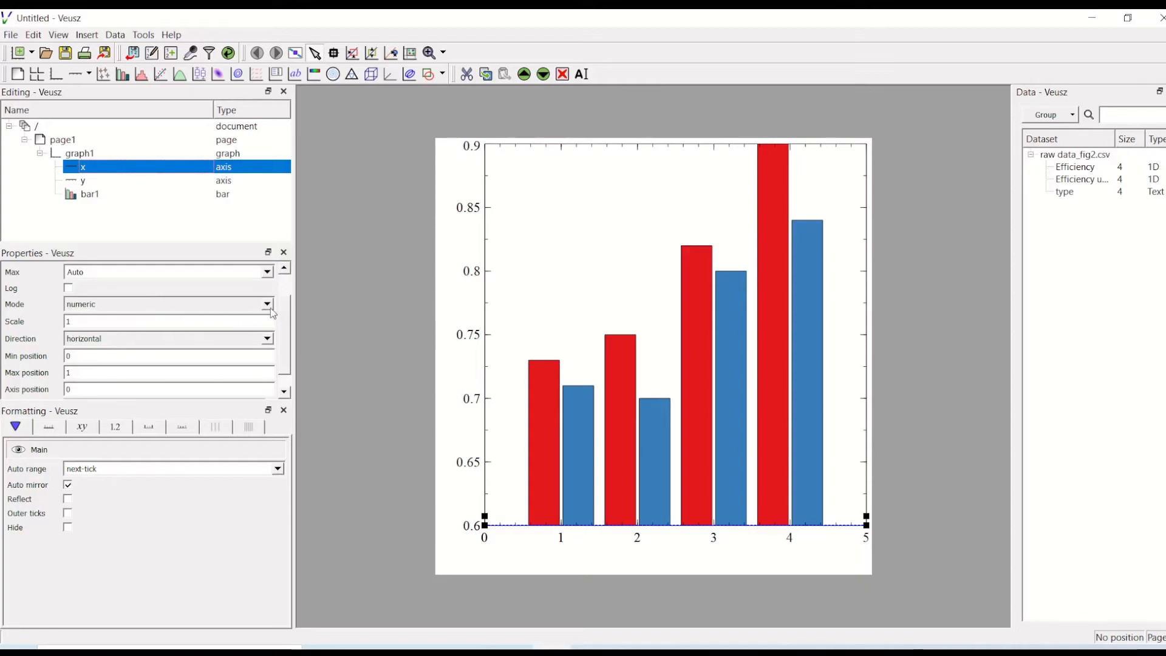
pyautogui.click(207, 305)
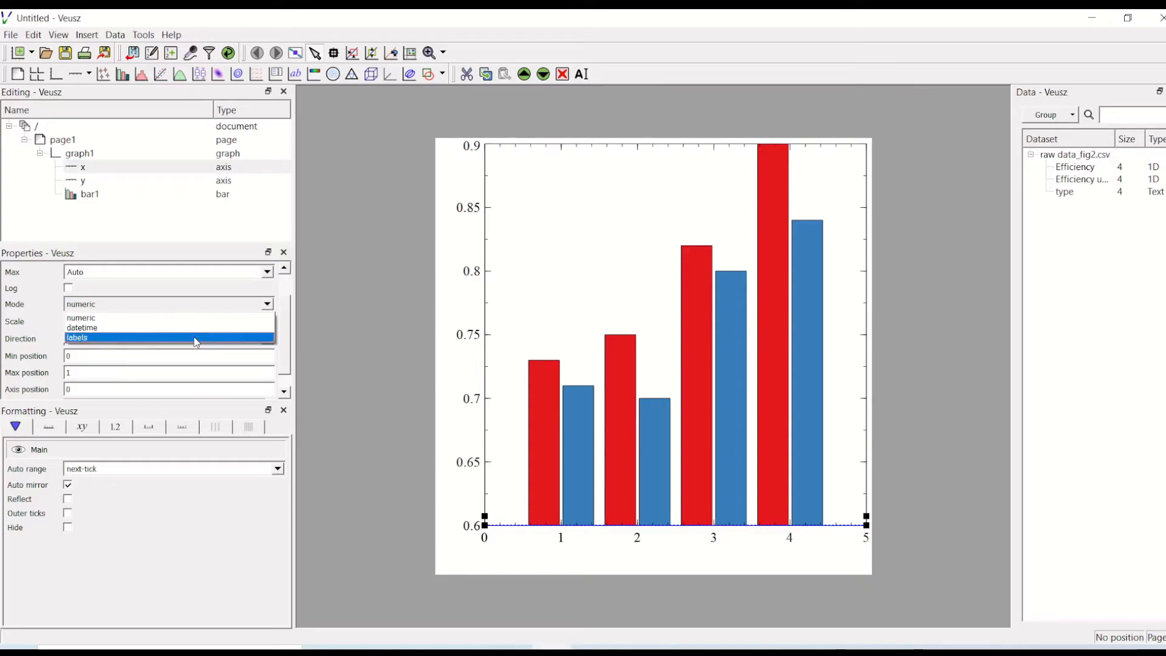
pyautogui.click(195, 337)
pyautogui.click(379, 374)
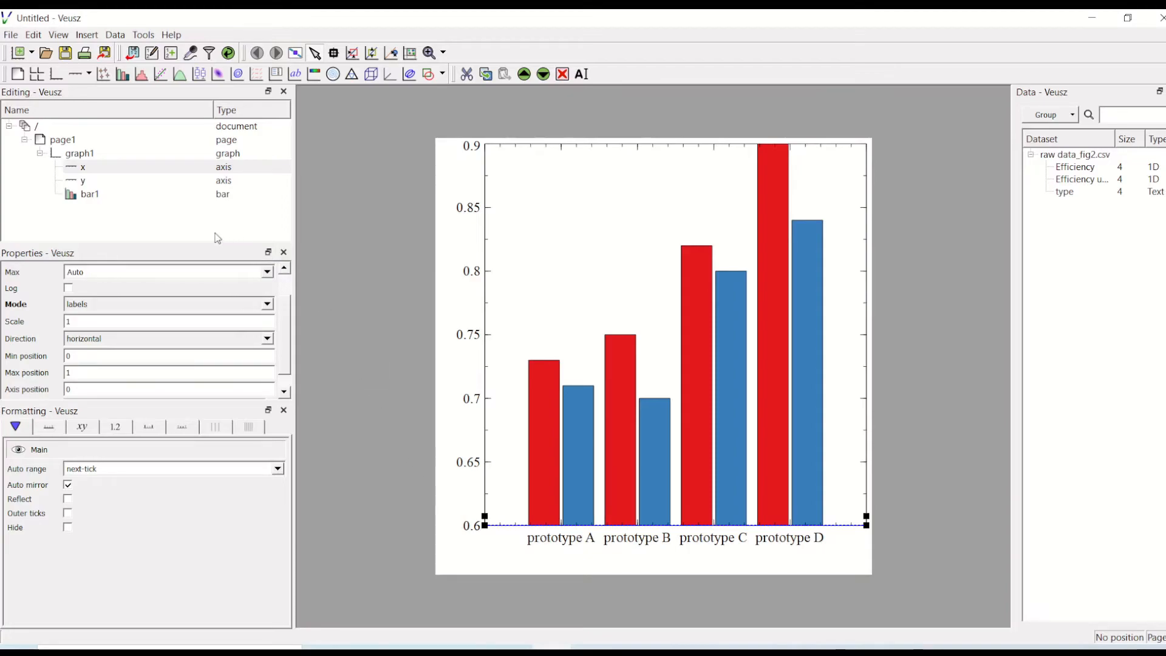
pyautogui.click(464, 508)
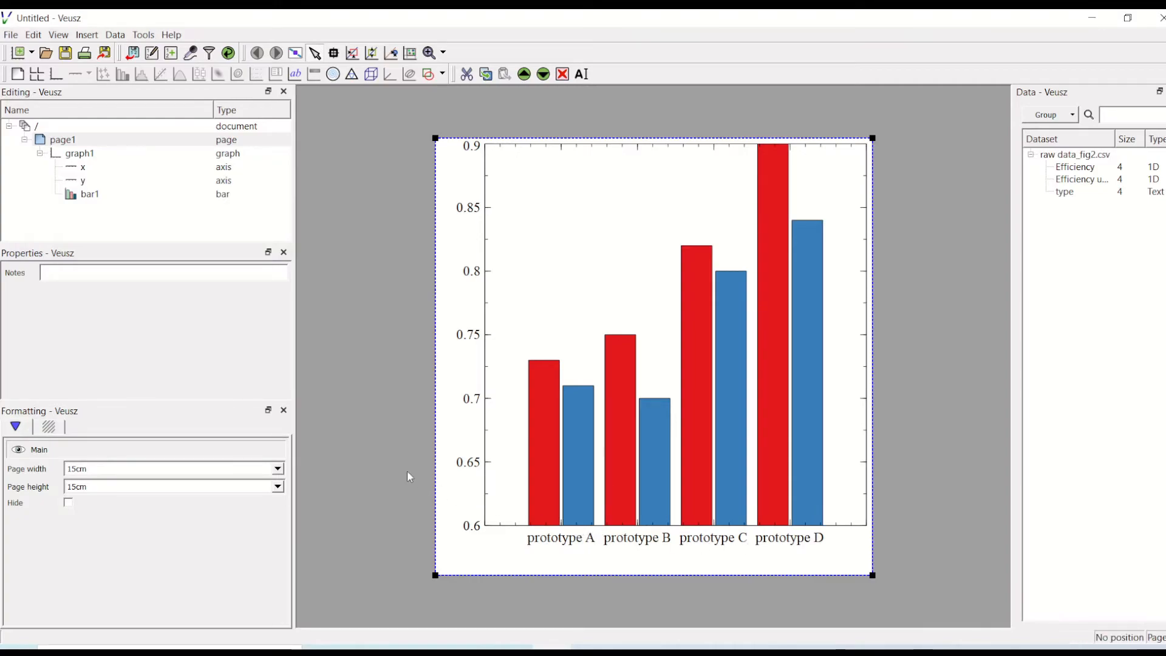
# - Hide the minor ticks of the x axis
pyautogui.click(92, 169)
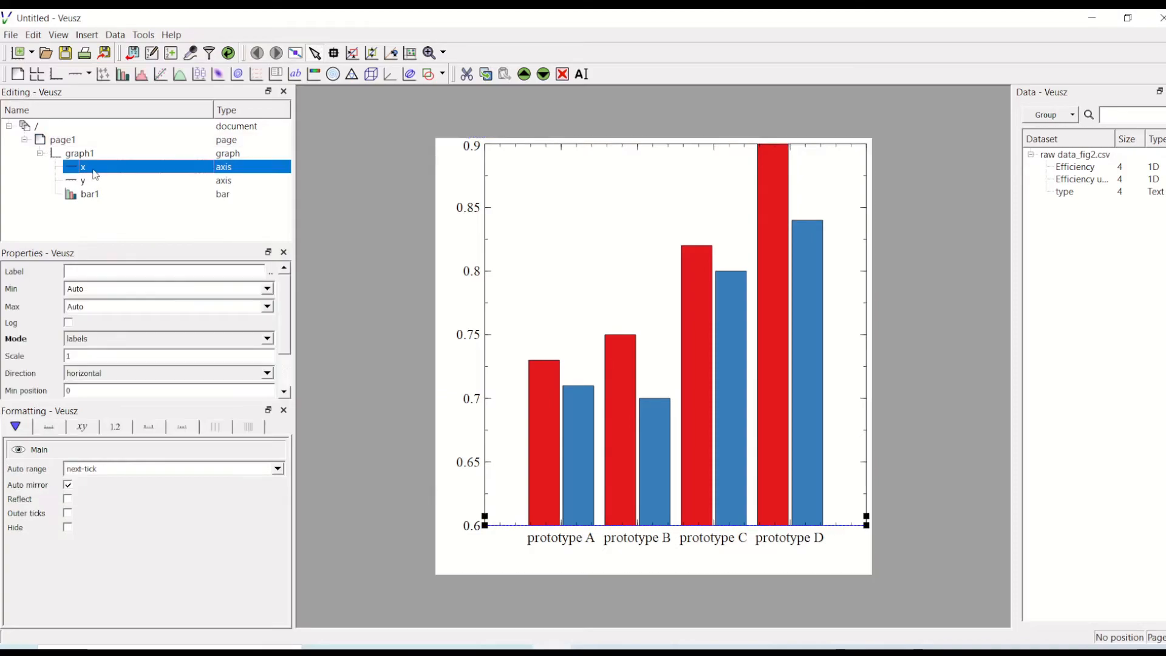
pyautogui.click(150, 430)
pyautogui.click(181, 429)
pyautogui.click(143, 430)
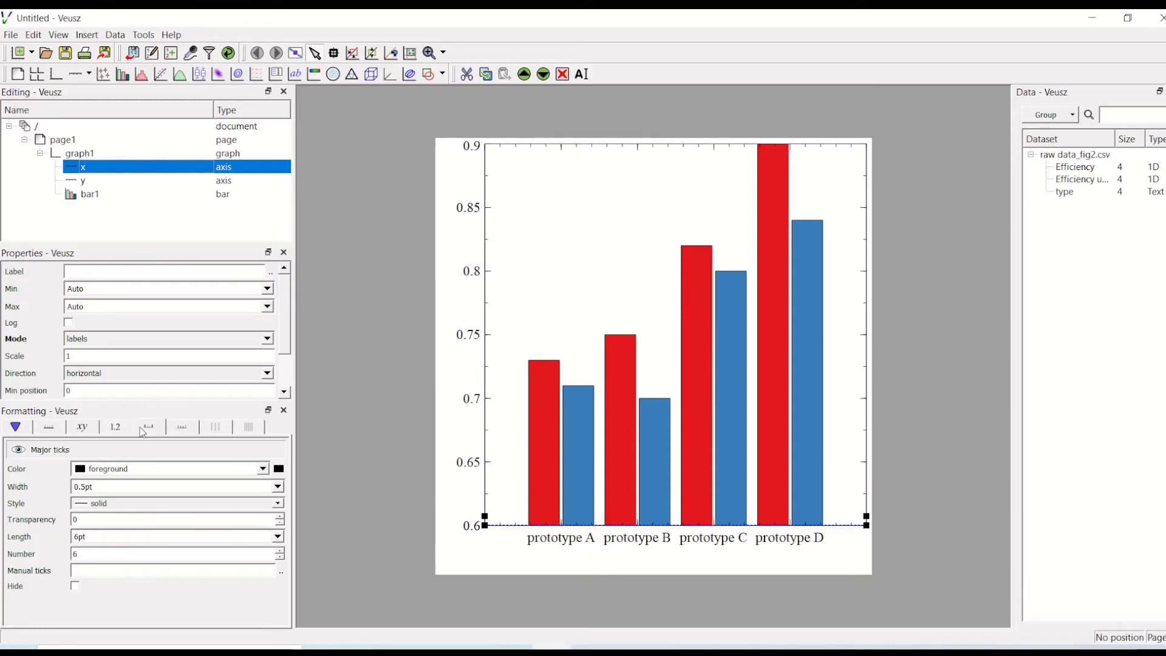
pyautogui.click(191, 429)
pyautogui.click(75, 587)
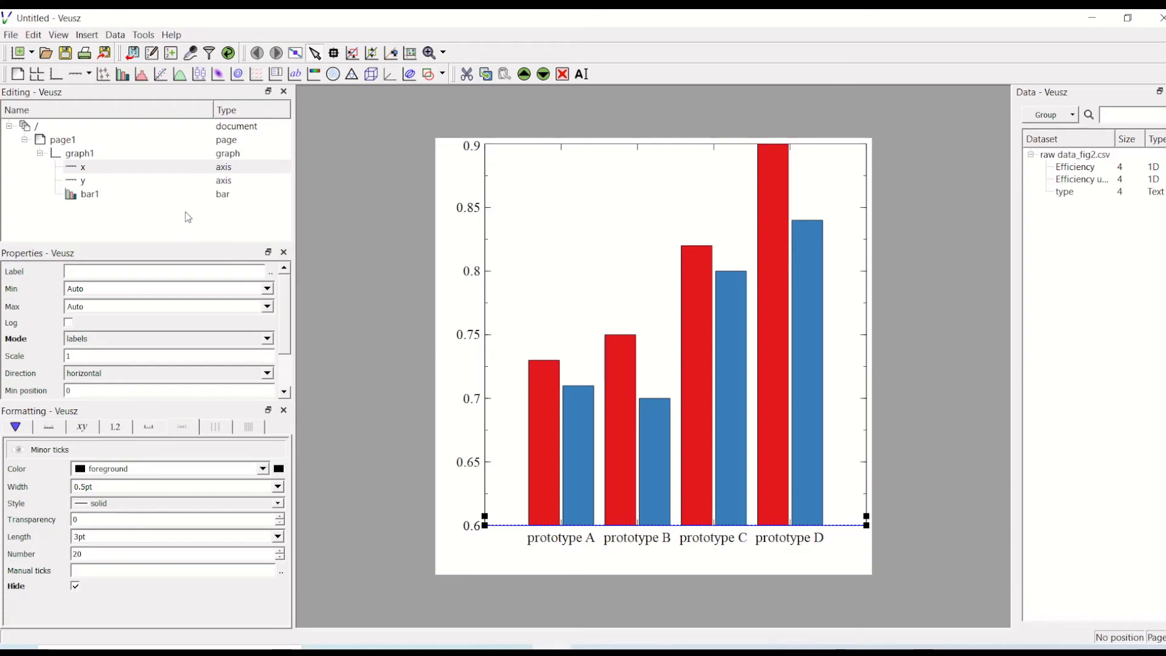
# - Add a key to graph1 and set the bar plot's first key text to Efficiency, copied from its first length dataset
pyautogui.click(277, 74)
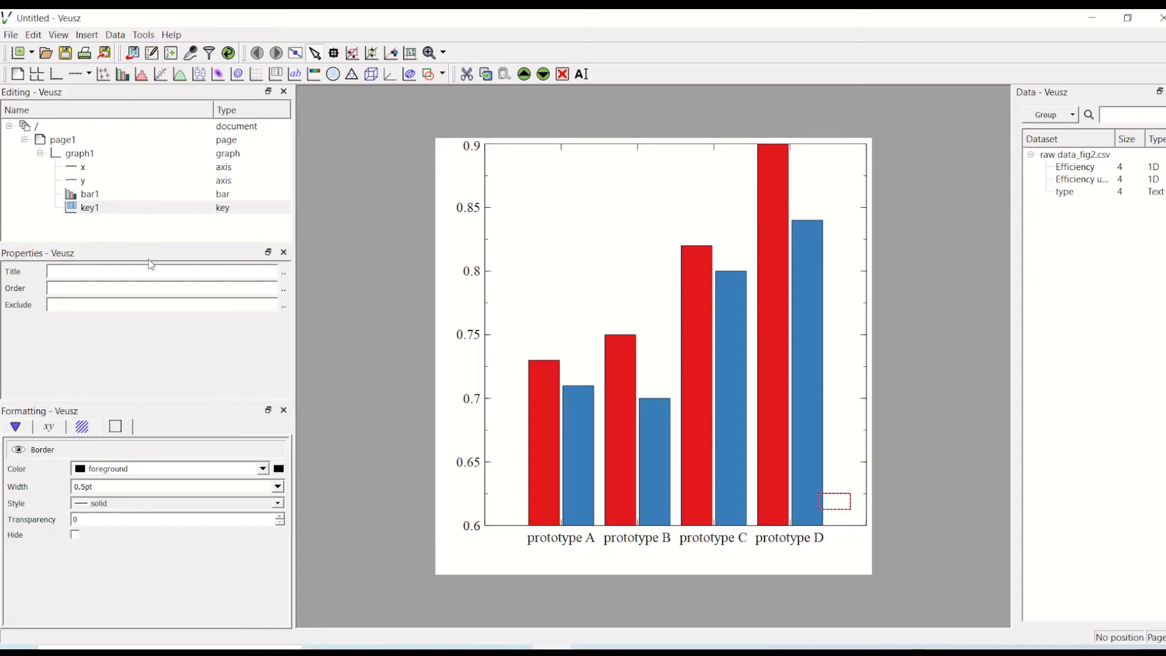
pyautogui.click(94, 198)
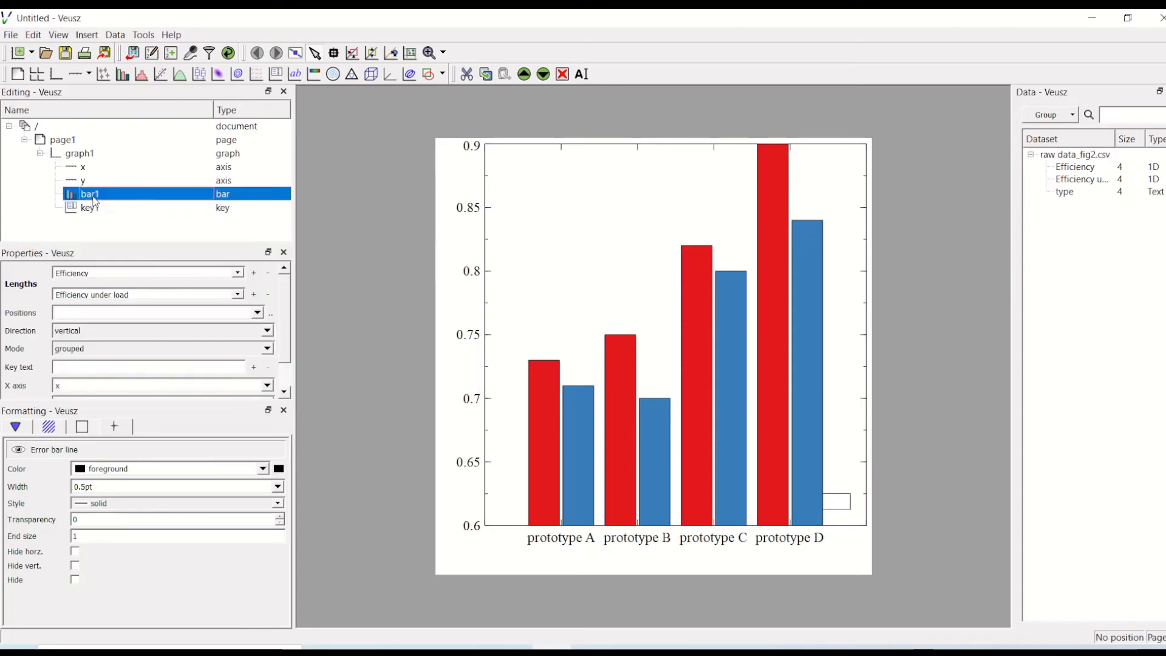
pyautogui.click(164, 368)
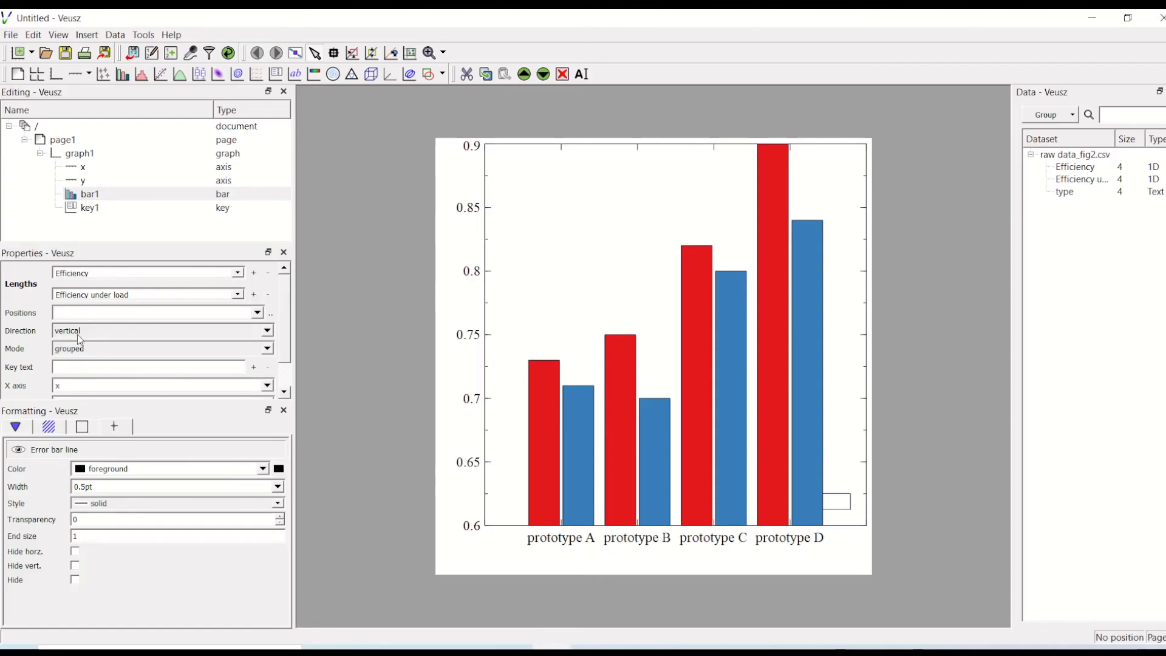
pyautogui.moveTo(93, 274); pyautogui.dragTo(52, 275)
pyautogui.hotkey('ctrl', 'c')
pyautogui.click(82, 368)
pyautogui.hotkey('ctrl', 'v')
# - Add a second key text entry to the bar plot reading Efficiency under load, copied from its second length dataset
pyautogui.click(254, 367)
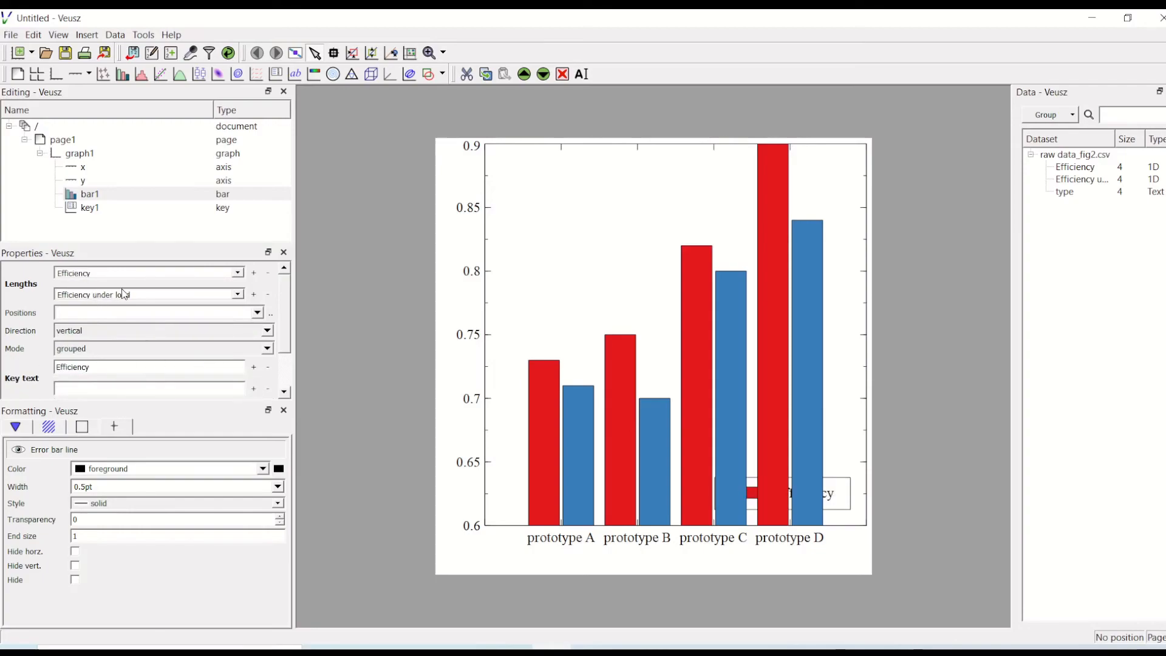
pyautogui.moveTo(141, 296); pyautogui.dragTo(35, 297)
pyautogui.hotkey('ctrl', 'c')
pyautogui.click(135, 388)
pyautogui.hotkey('ctrl', 'v')
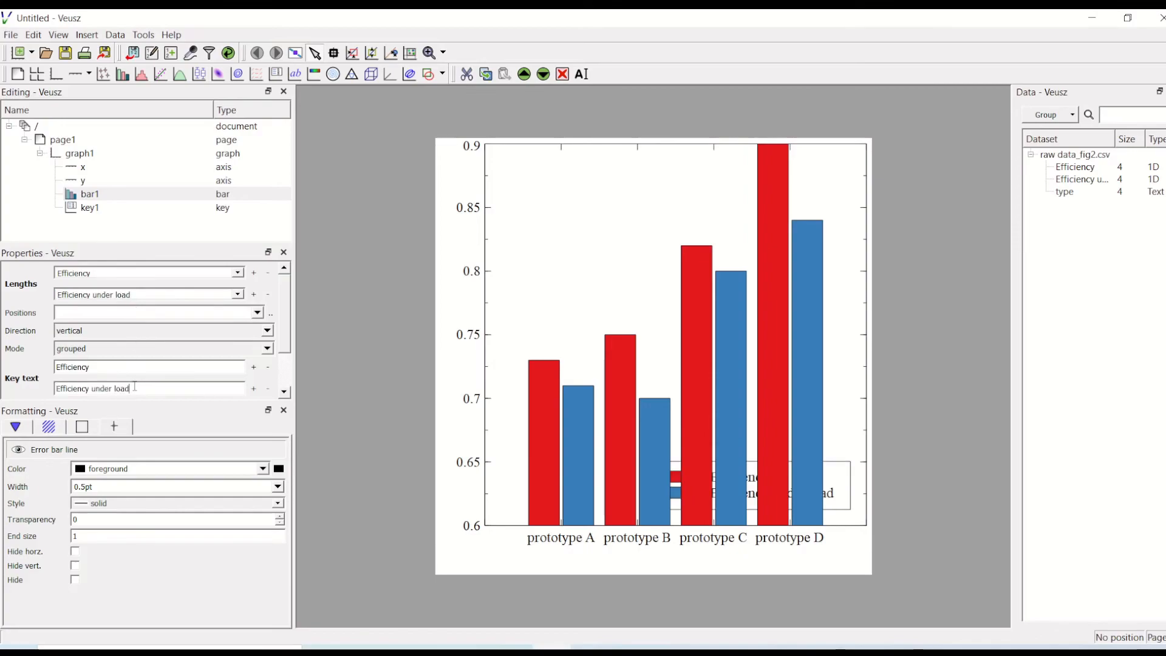
# - Move the key to the empty upper-left area of the graph, above the prototype A and B bars
pyautogui.click(839, 497)
pyautogui.moveTo(839, 497); pyautogui.dragTo(698, 194)
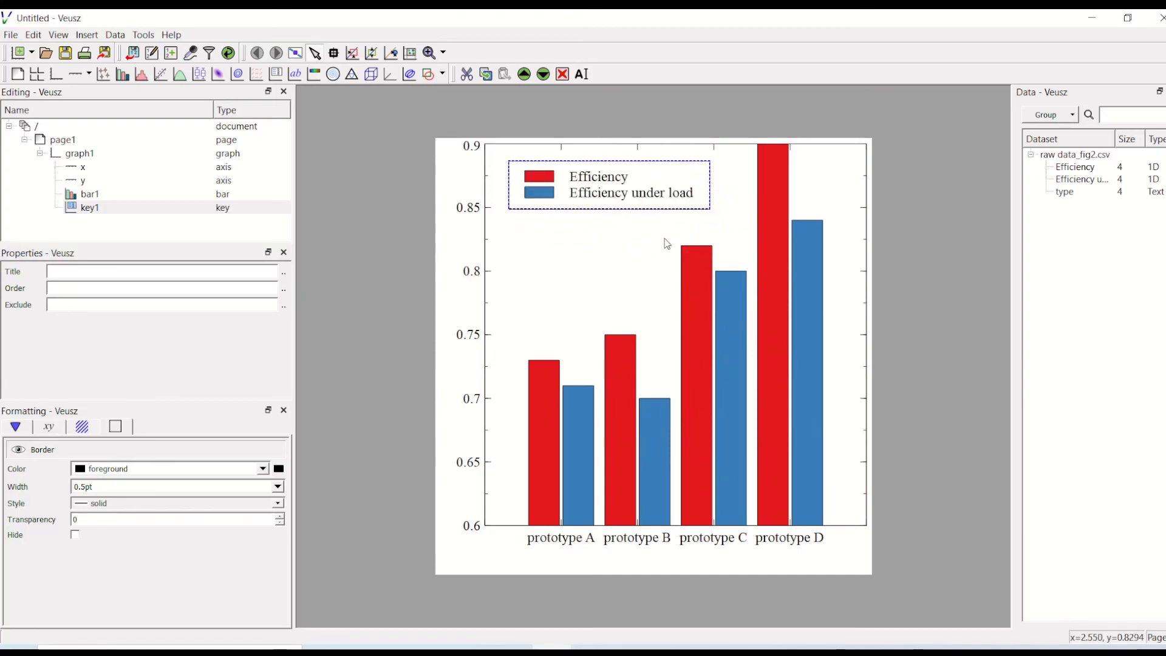
pyautogui.click(632, 249)
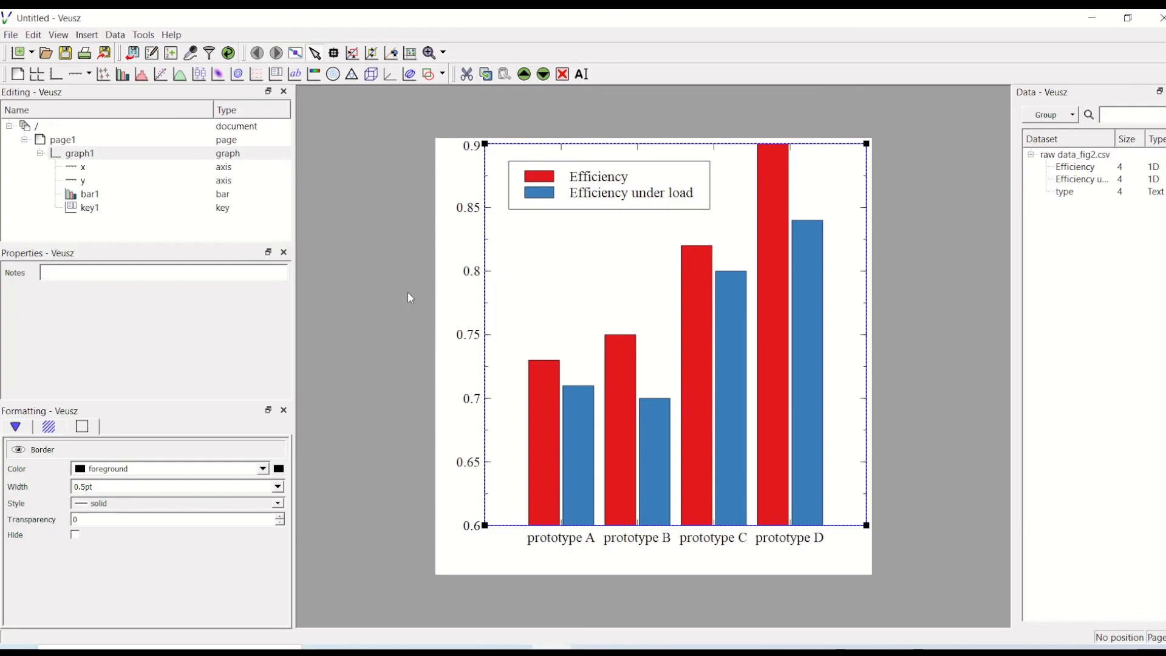
# - Label the x axis Prototype and the y axis Efficiency
pyautogui.click(112, 168)
pyautogui.click(123, 271)
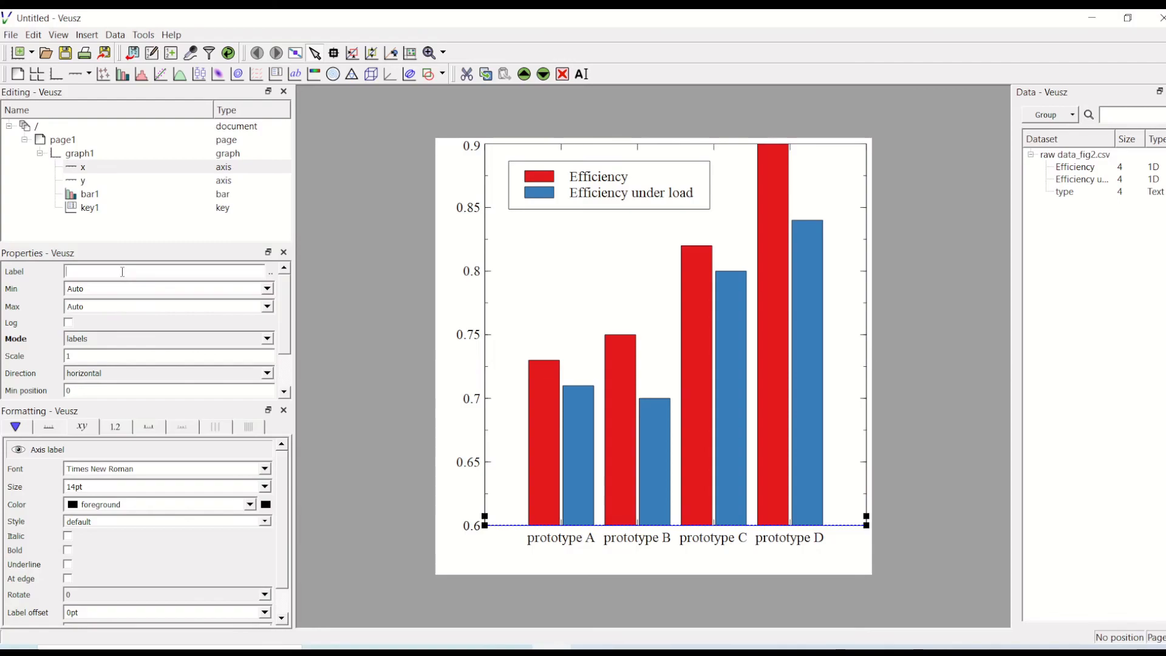
pyautogui.write('Prototype')
pyautogui.click(114, 181)
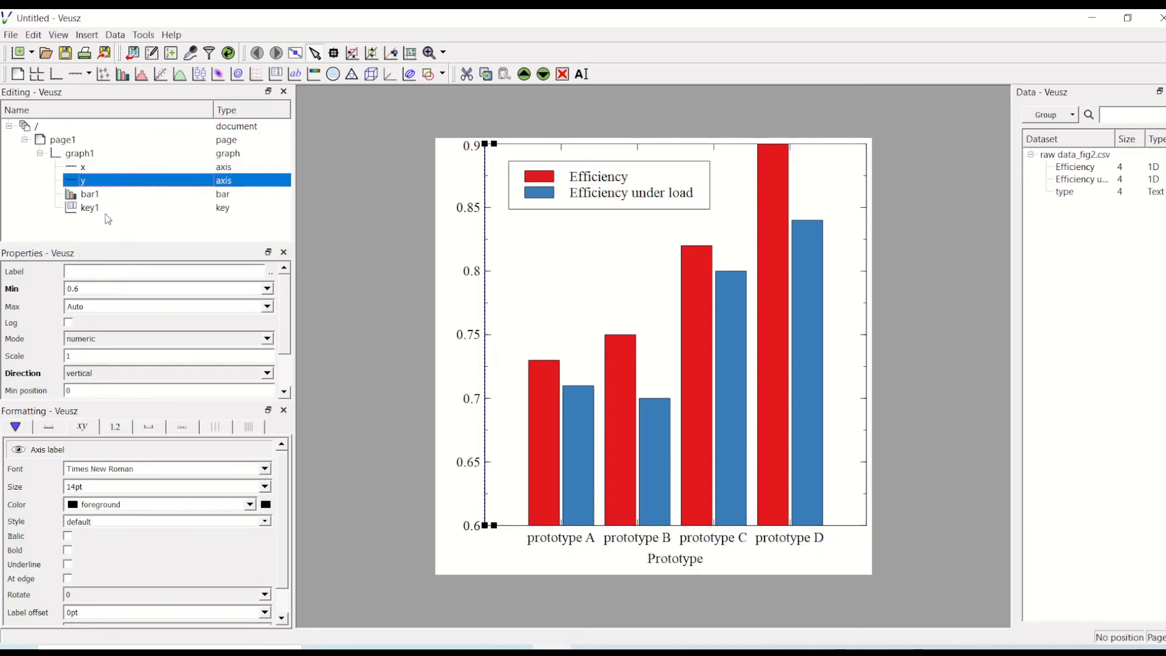
pyautogui.click(113, 272)
pyautogui.write('Efficiency')
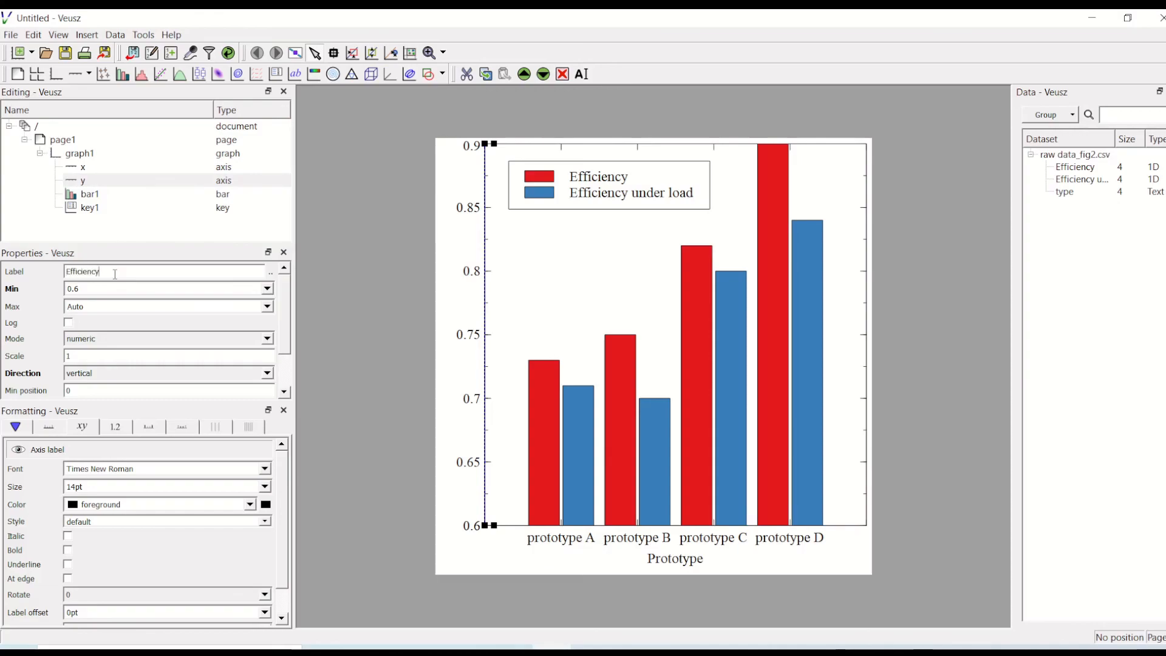
pyautogui.press('Return')
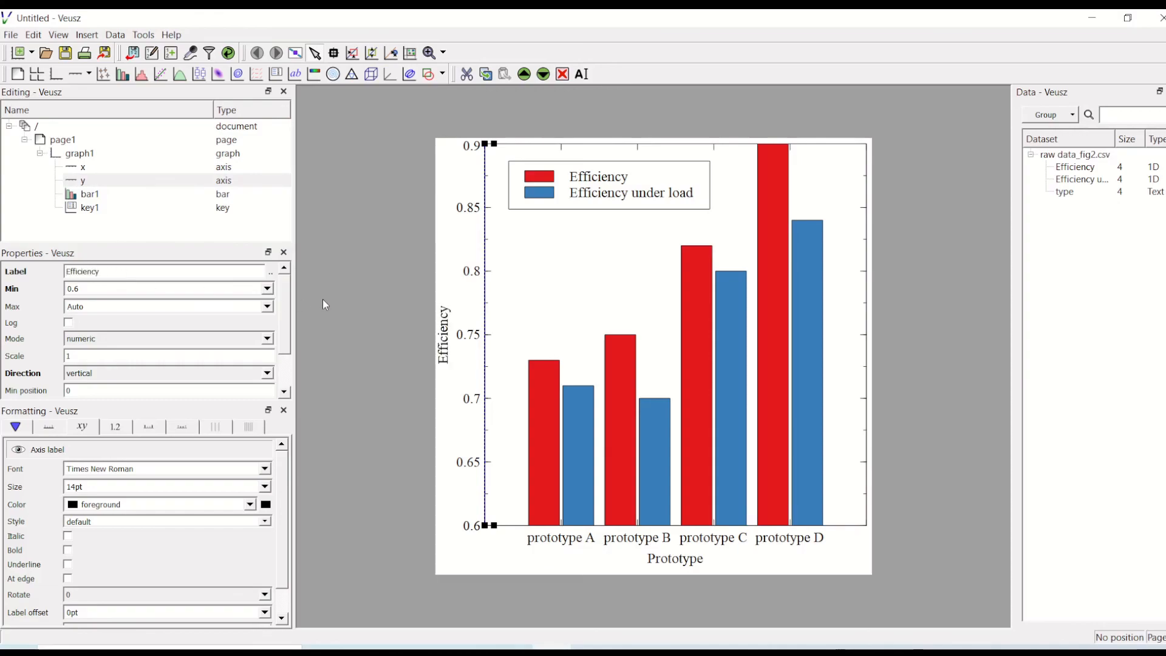